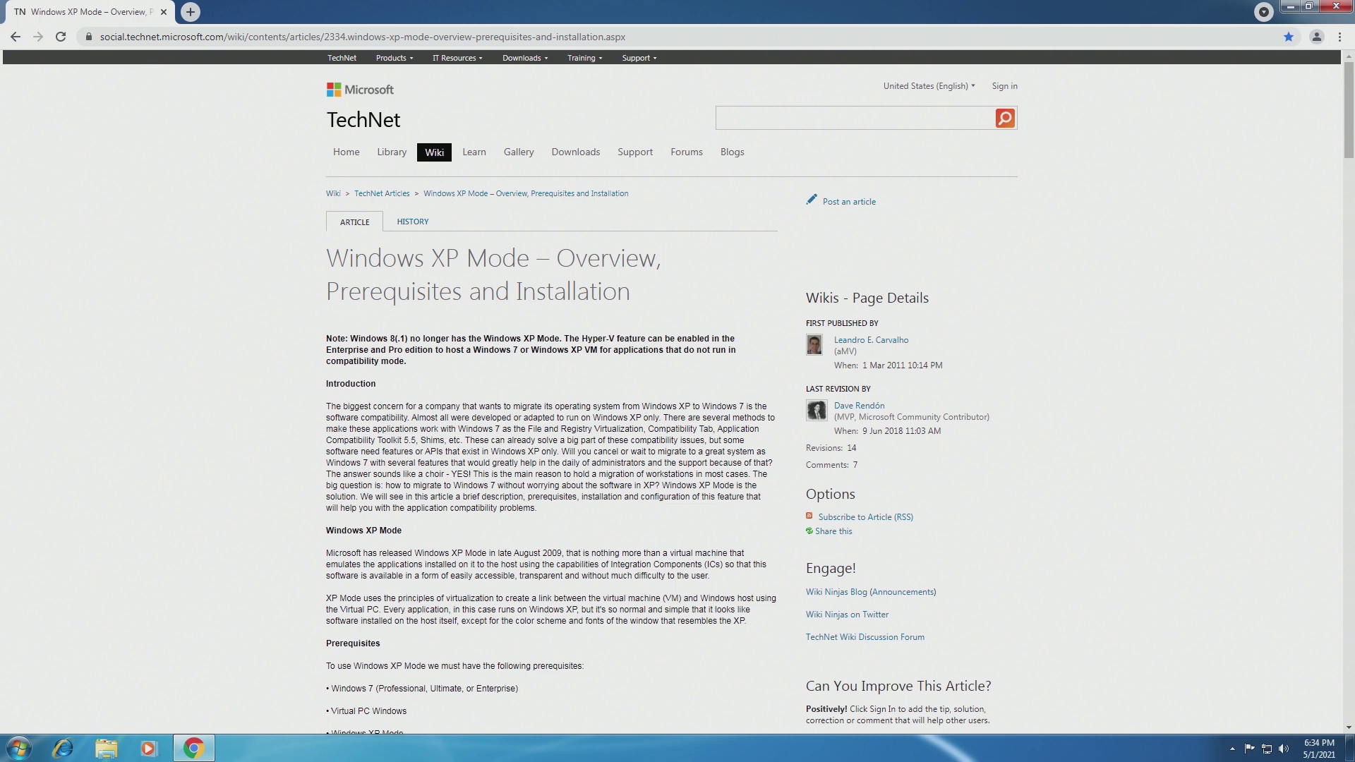
Try the article's Windows Virtual PC download link and close the unavailable-download error page
scroll(628, 300, "down", 1)
scroll(628, 300, "down", 2)
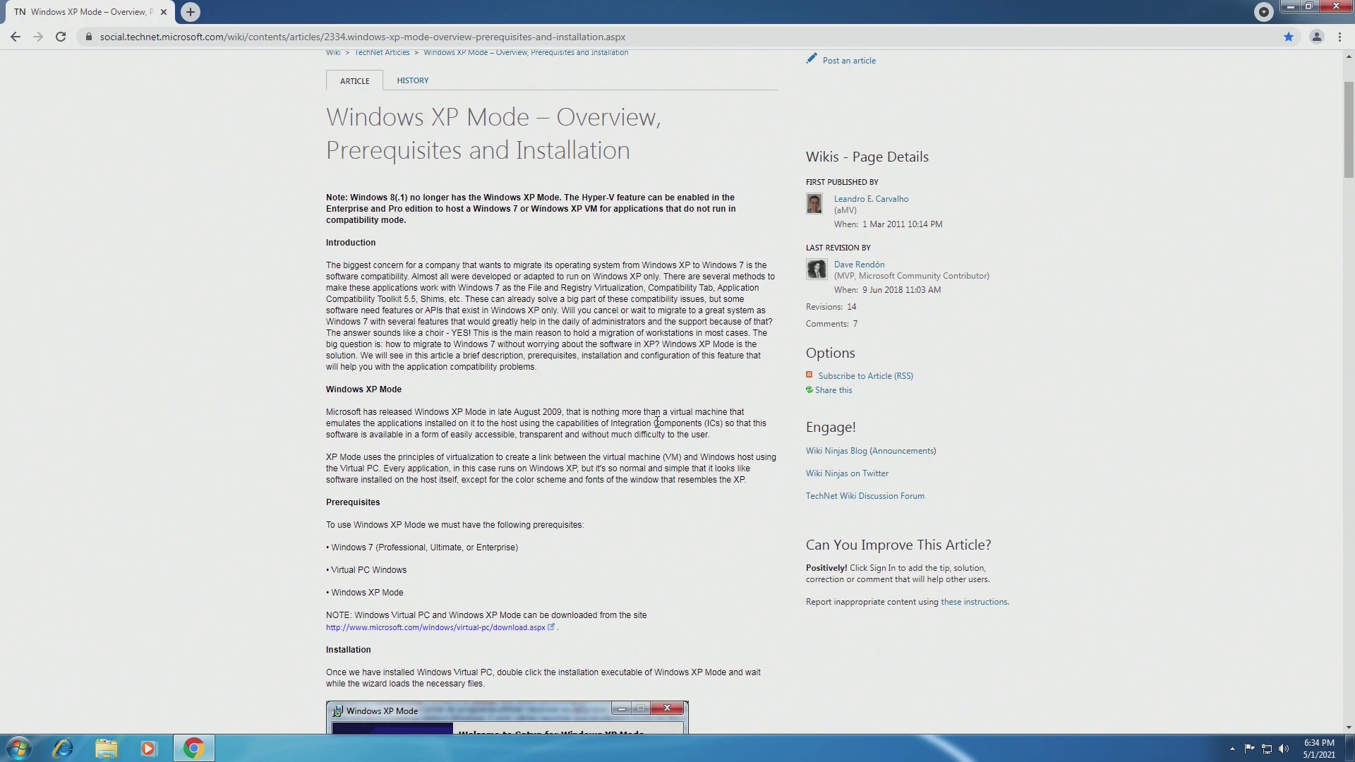
scroll(657, 422, "down", 4)
left_click_drag(327, 333, 472, 331)
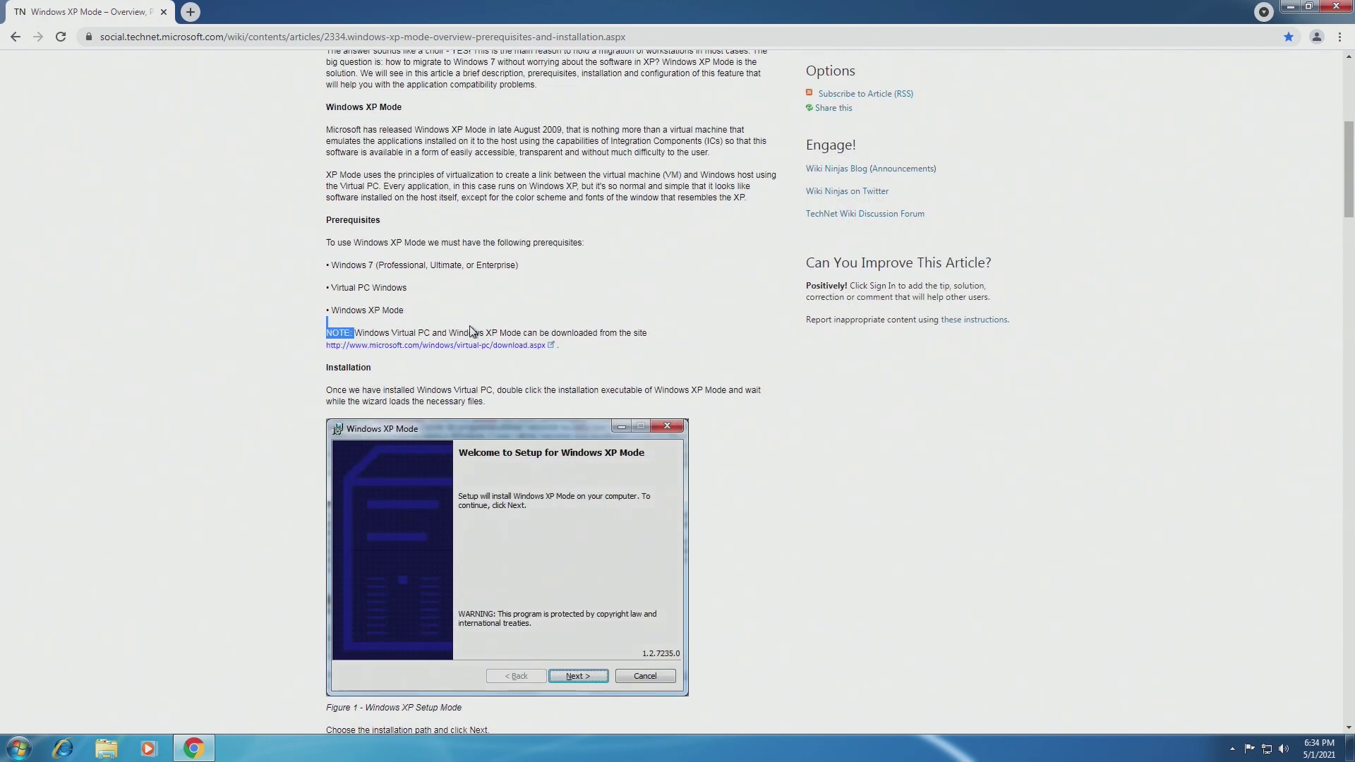
left_click(540, 351)
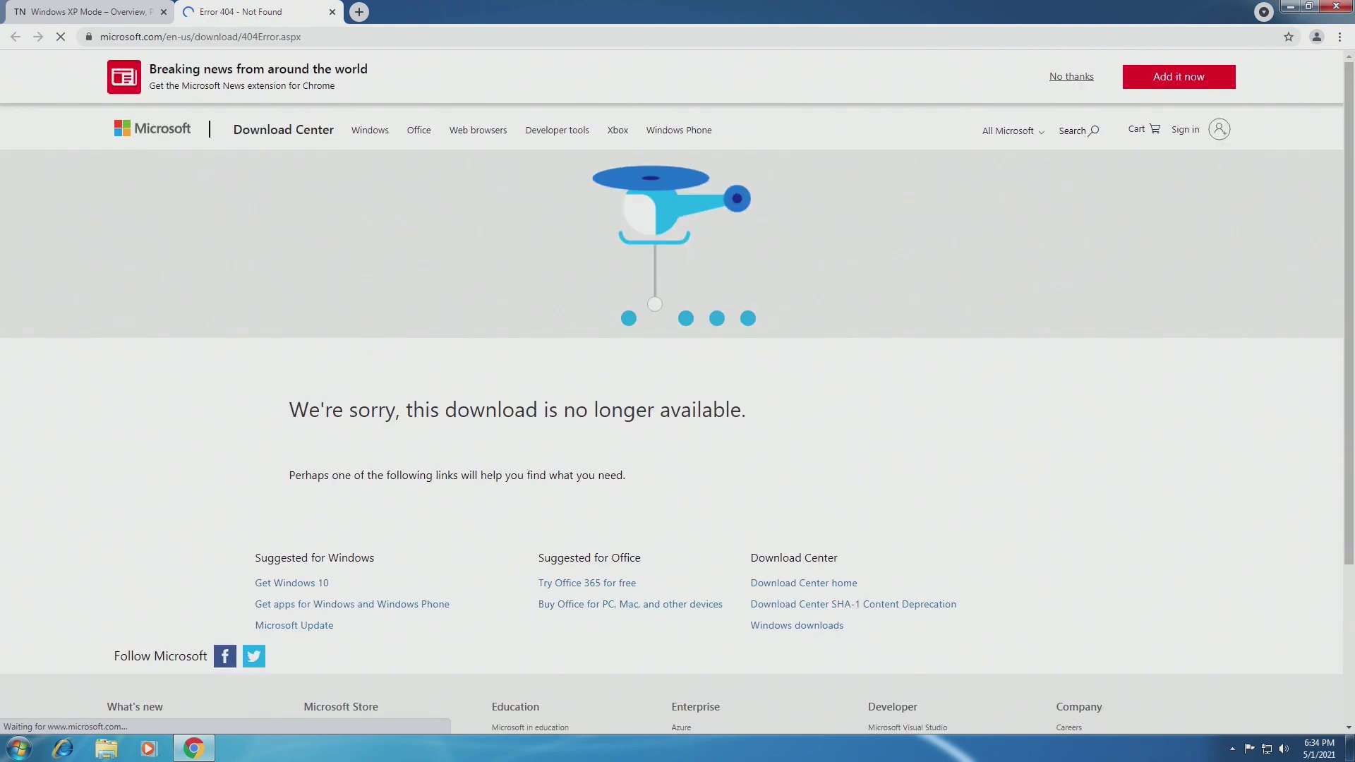
left_click(332, 12)
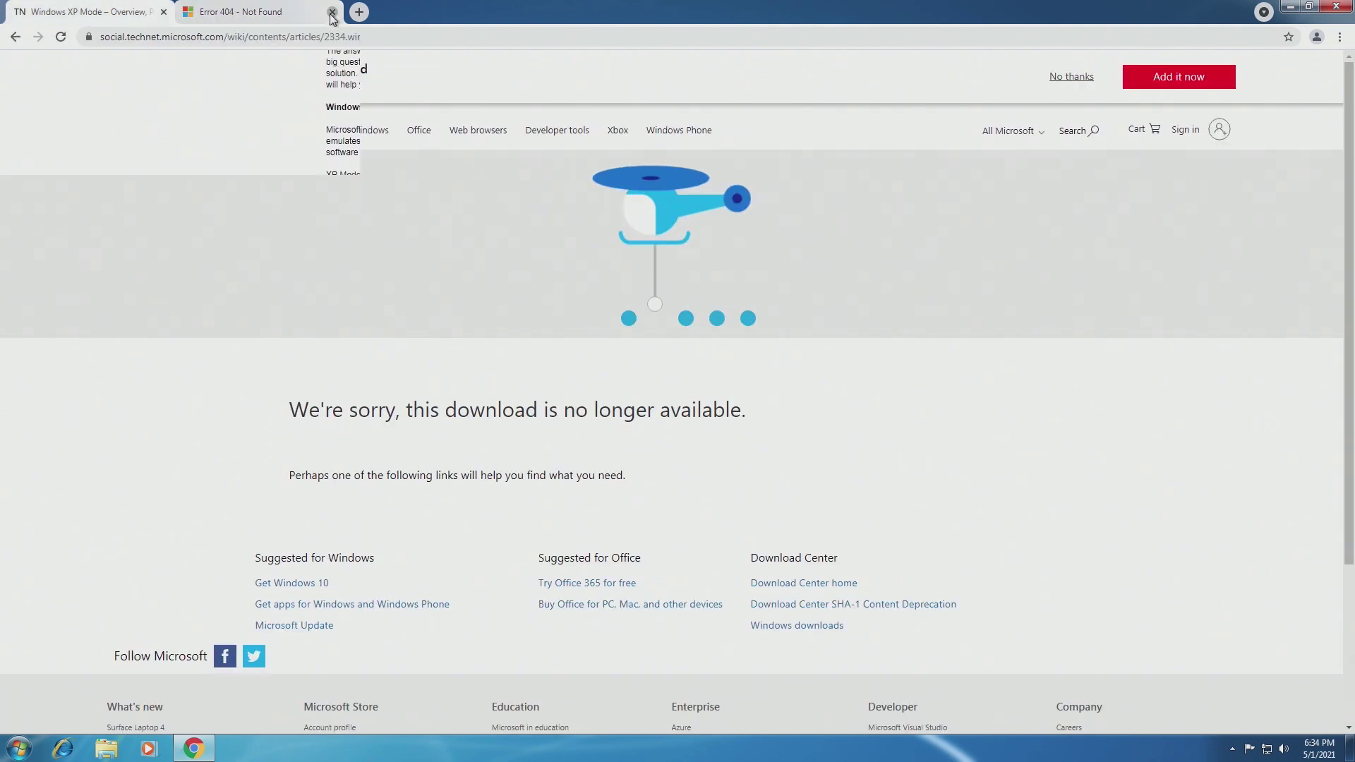
Show the item's ZIP downloads: Virtual PC.zip (16.3M) and WindowsXPMode_en-us.zip (469.9M)
scroll(521, 387, "down", 5)
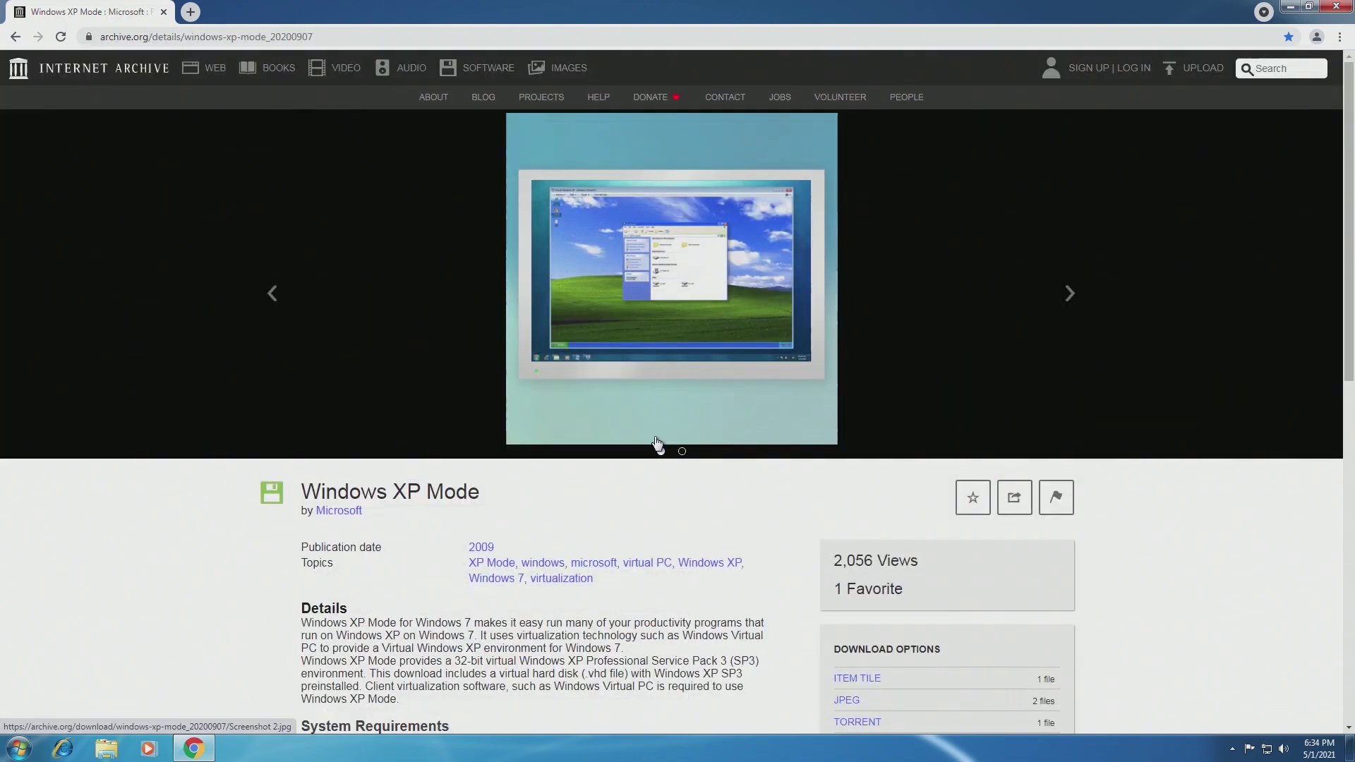
scroll(805, 515, "down", 3)
left_click(847, 532)
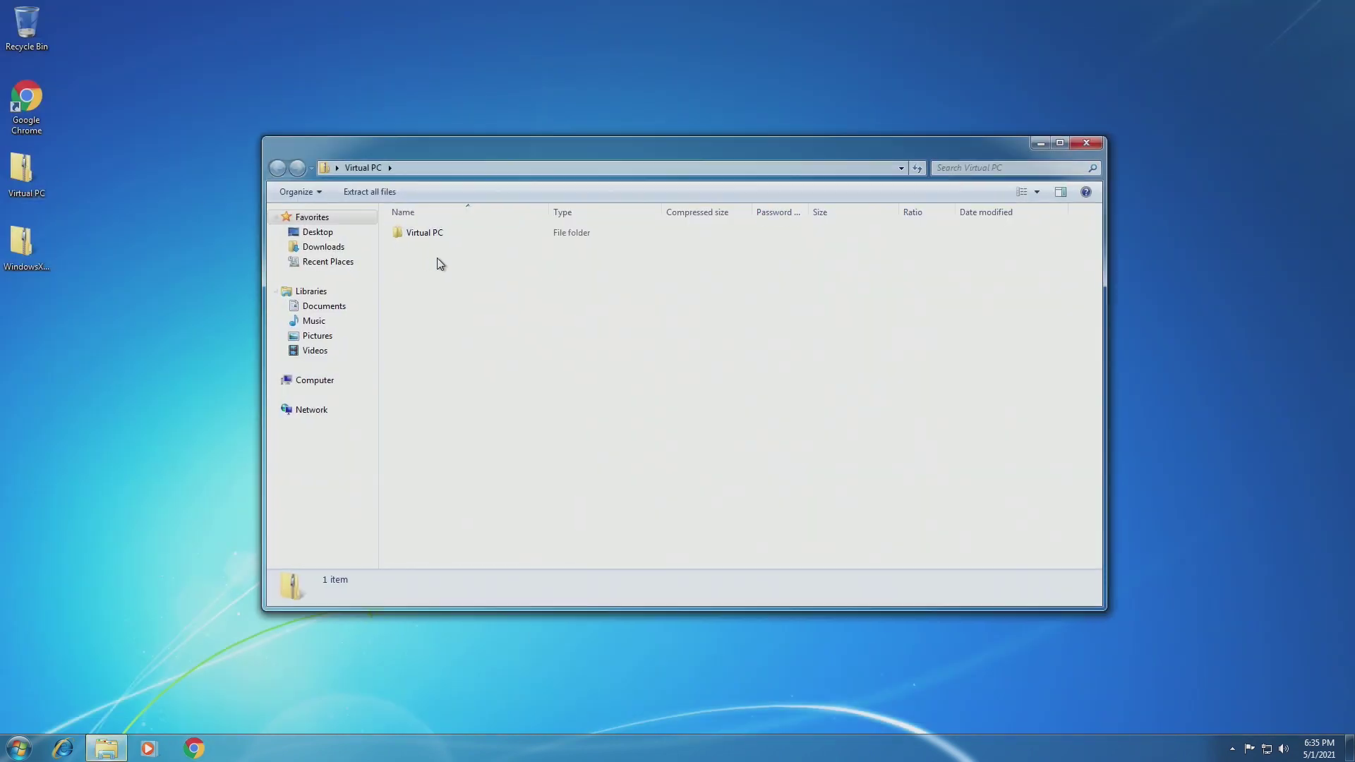
Run the KB958559 update package from the zip's Virtual PC folder, then close the zip window
left_click(448, 239)
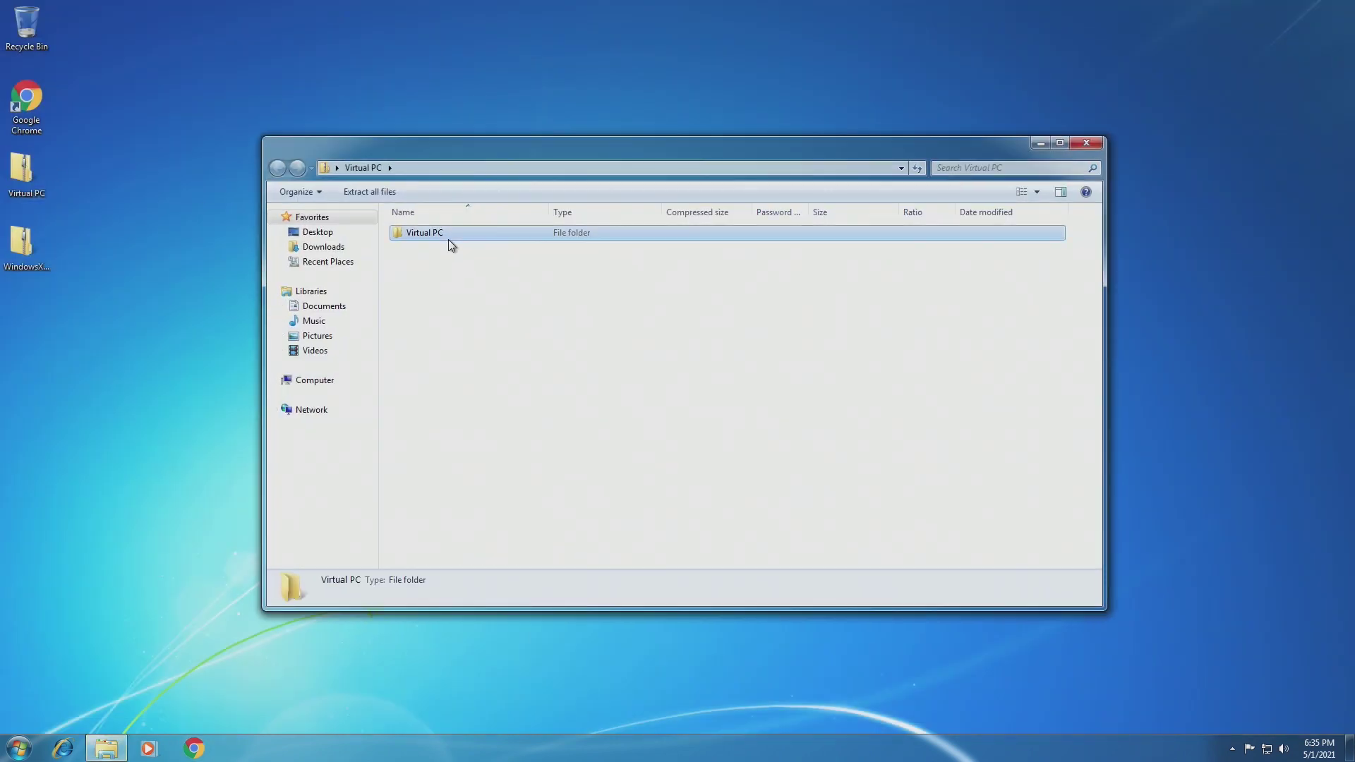
double_click(450, 240)
left_click(449, 239)
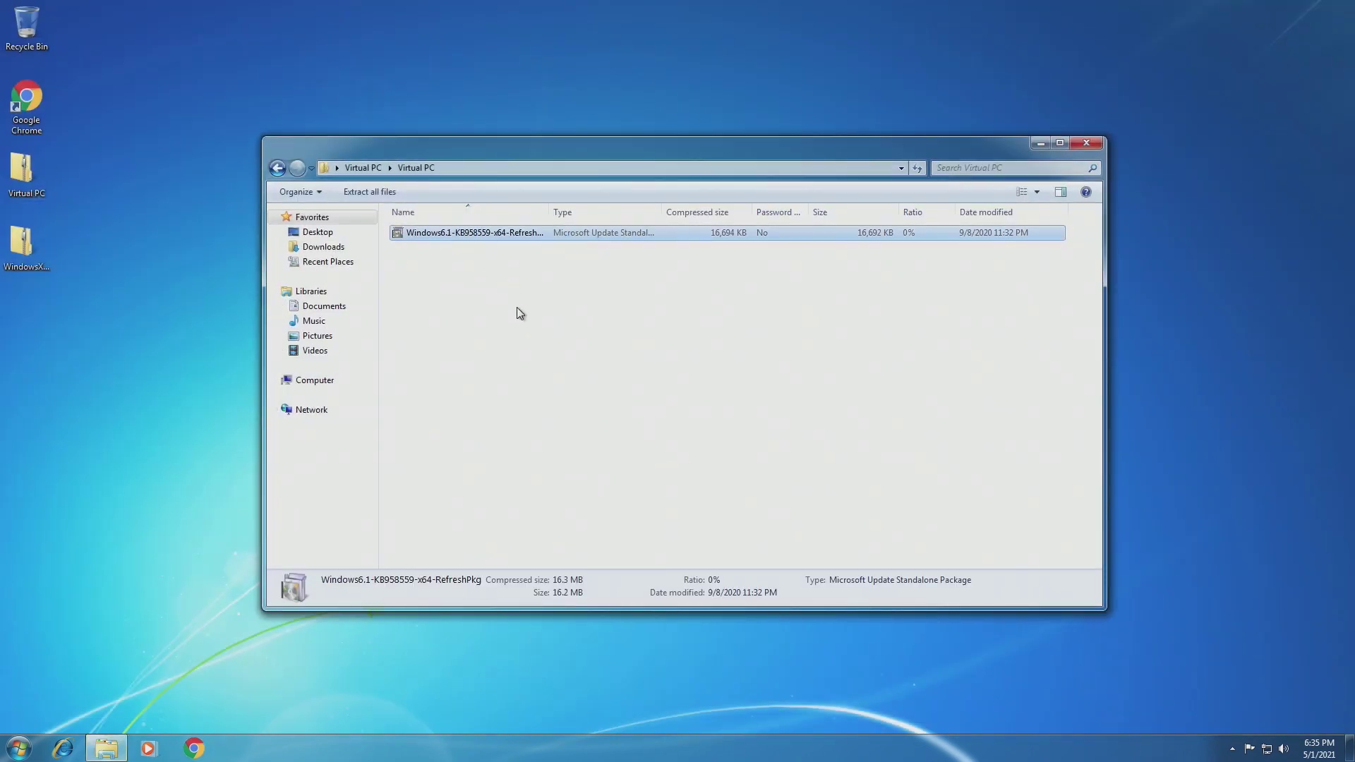
double_click(511, 238)
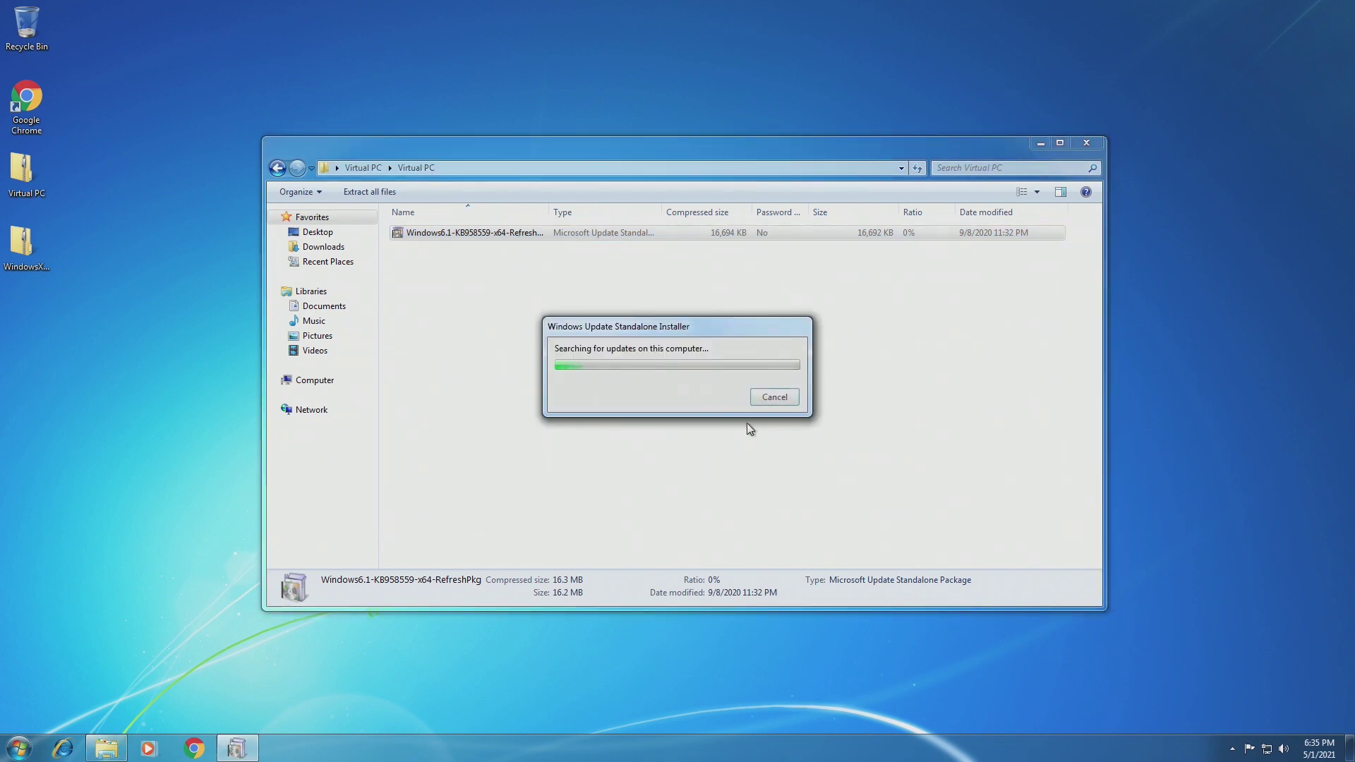
left_click(1073, 143)
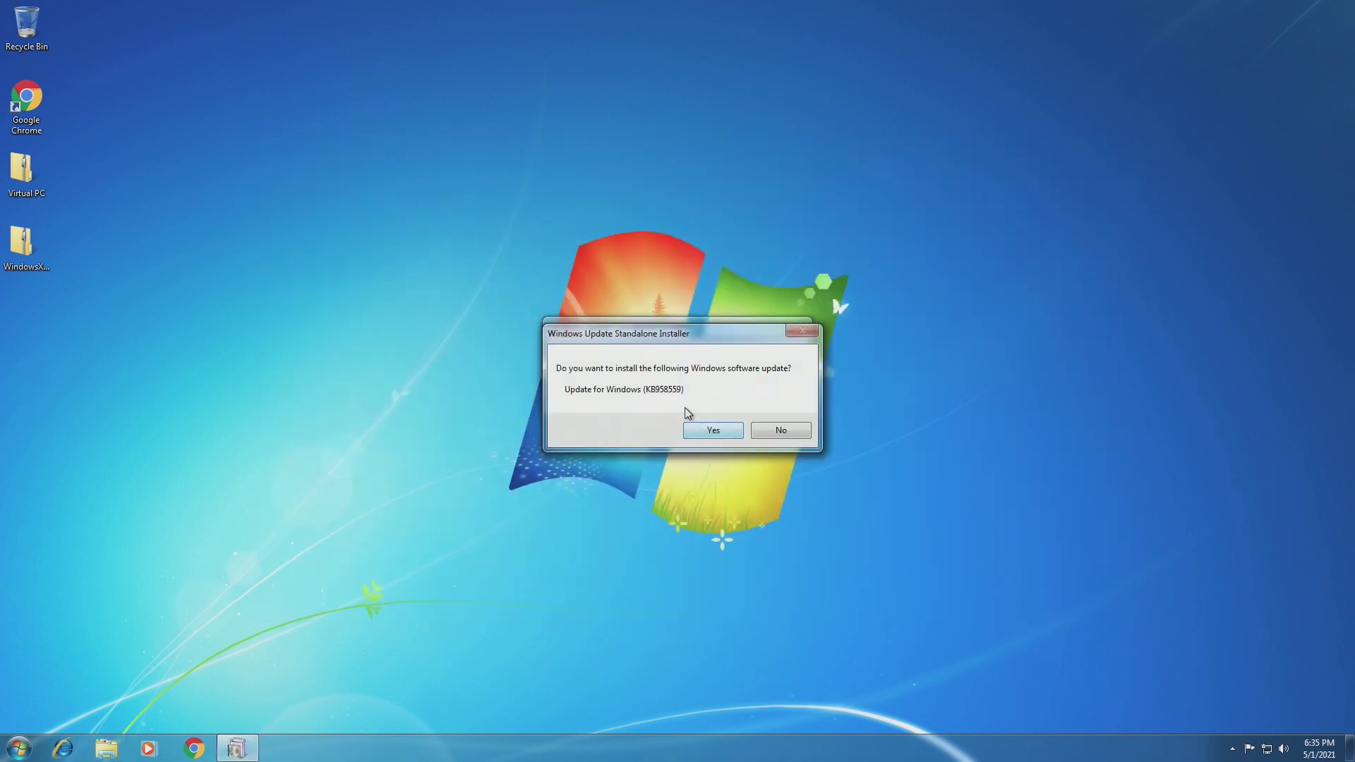
Accept the KB958559 installation and license terms, then restart the computer
left_click(714, 433)
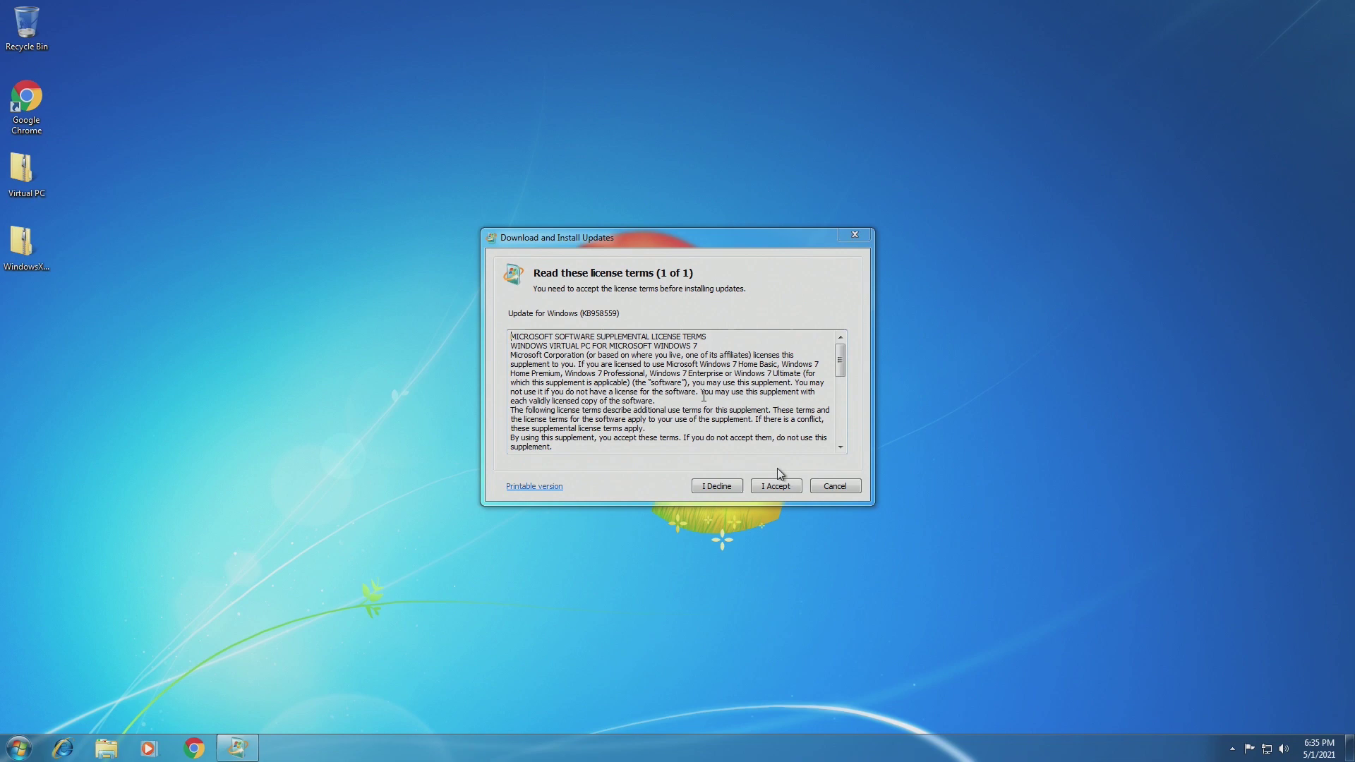
left_click(776, 486)
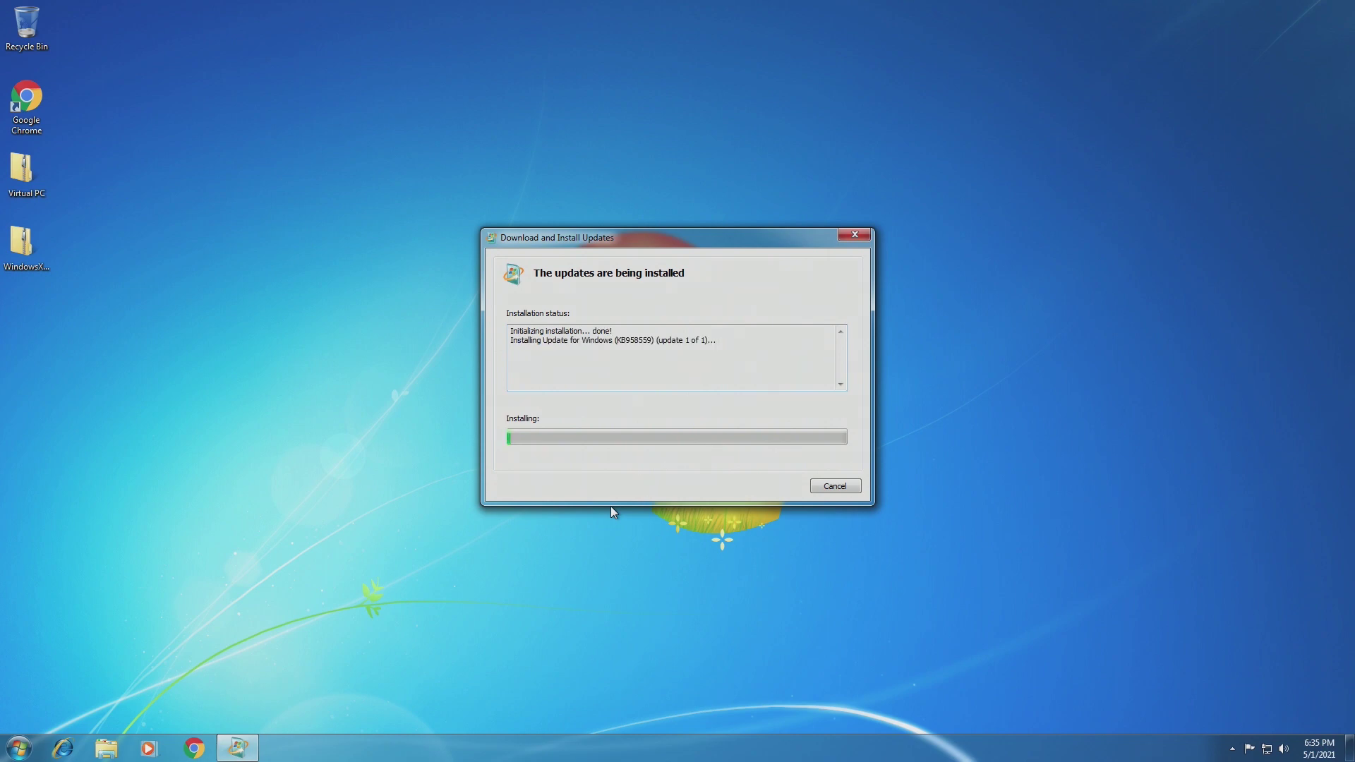
left_click(773, 487)
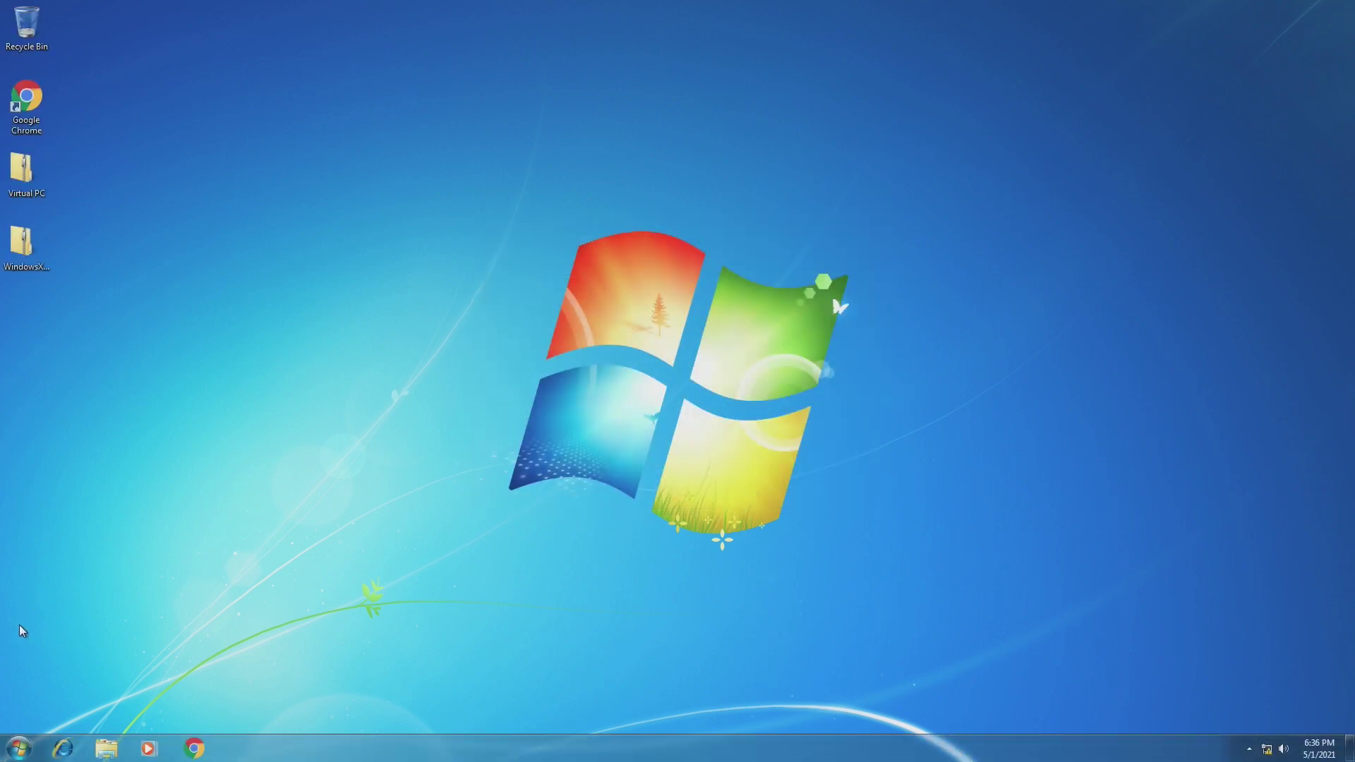
Open the Windows Virtual PC Virtual Machines folder from the Start menu, then close it
left_click(27, 742)
left_click(63, 689)
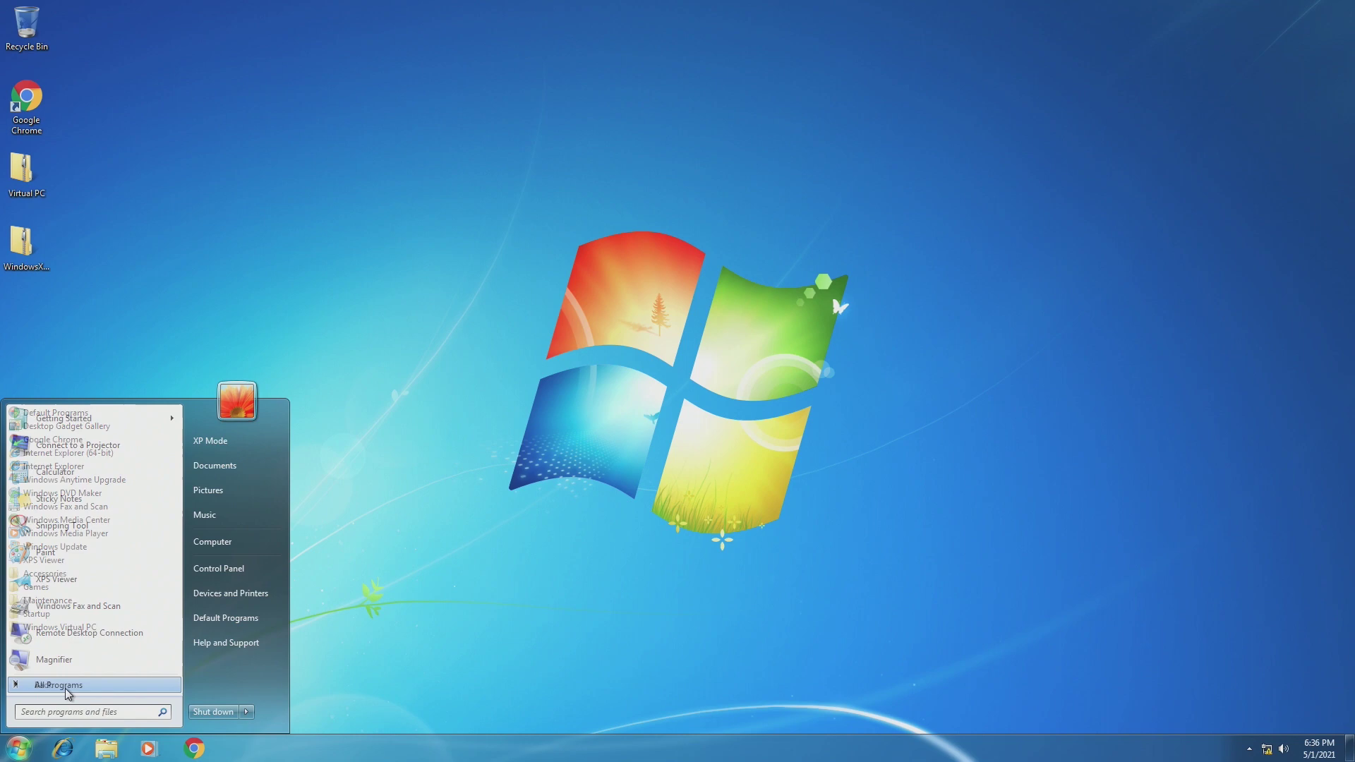
left_click(108, 628)
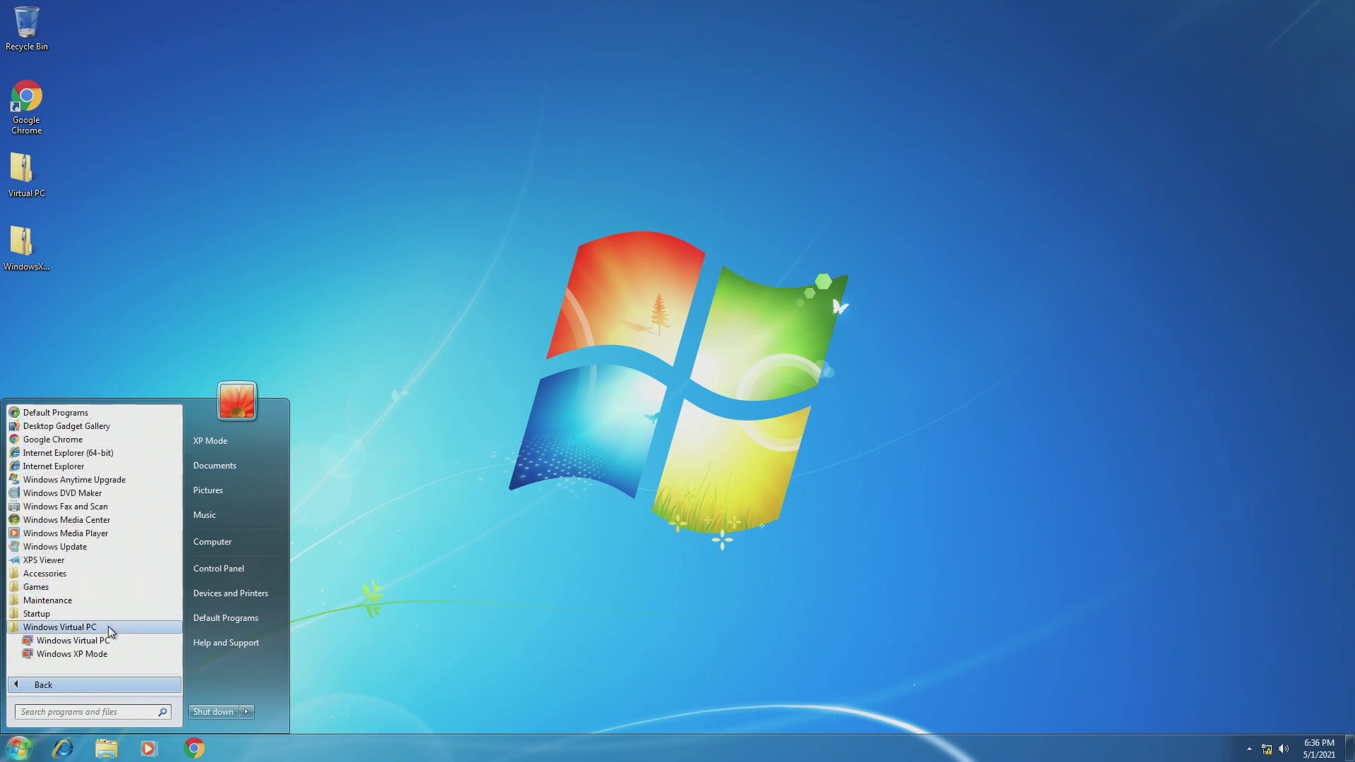
left_click(113, 645)
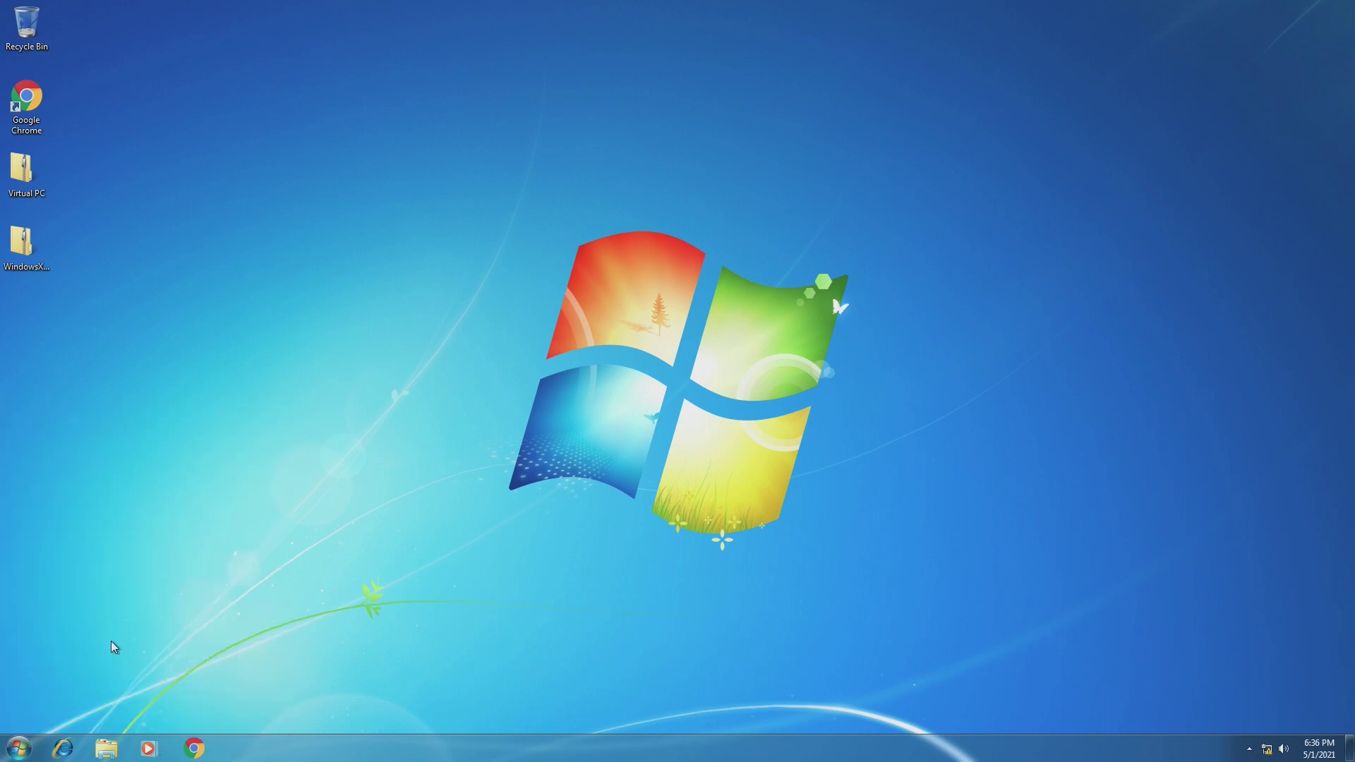
left_click_drag(641, 149, 608, 165)
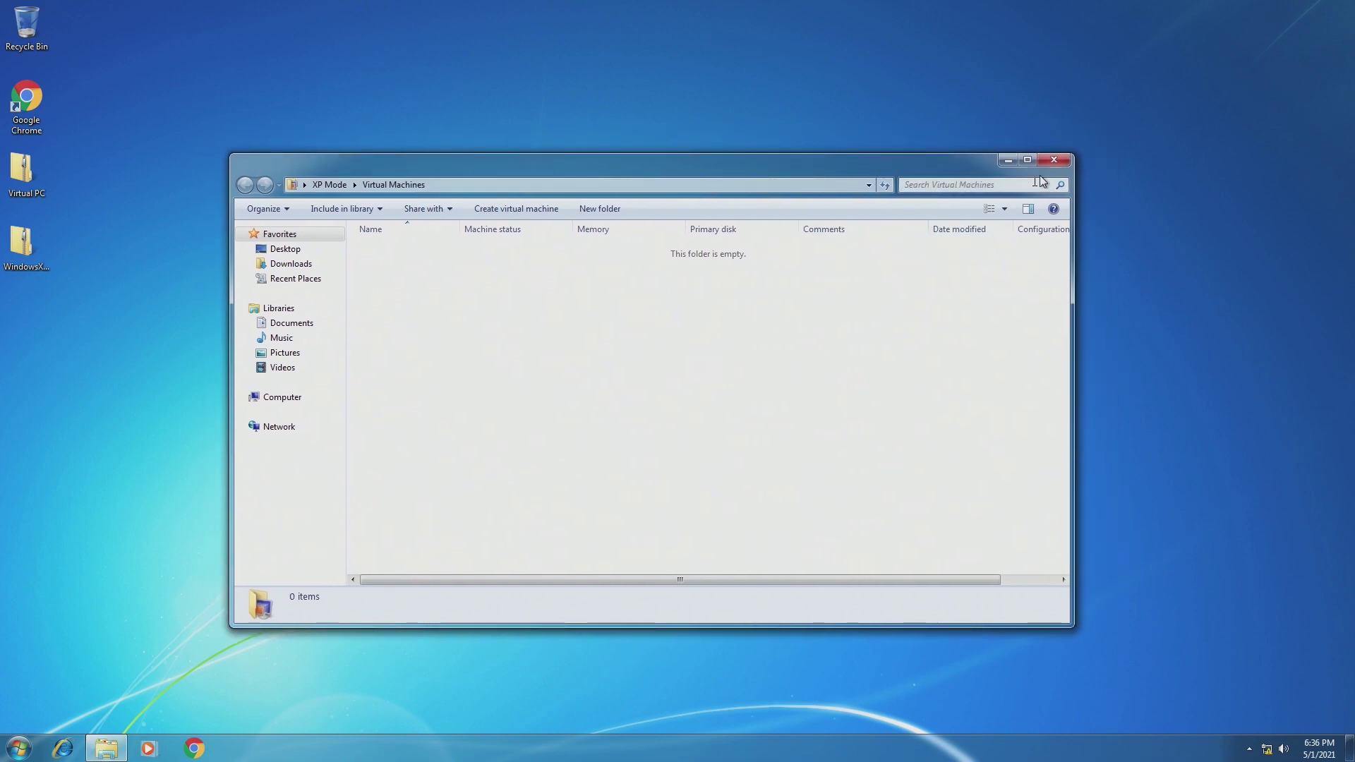
key("alt+F4")
Launch Windows XP Mode from the Windows Virtual PC group and agree to download its setup
left_click(17, 751)
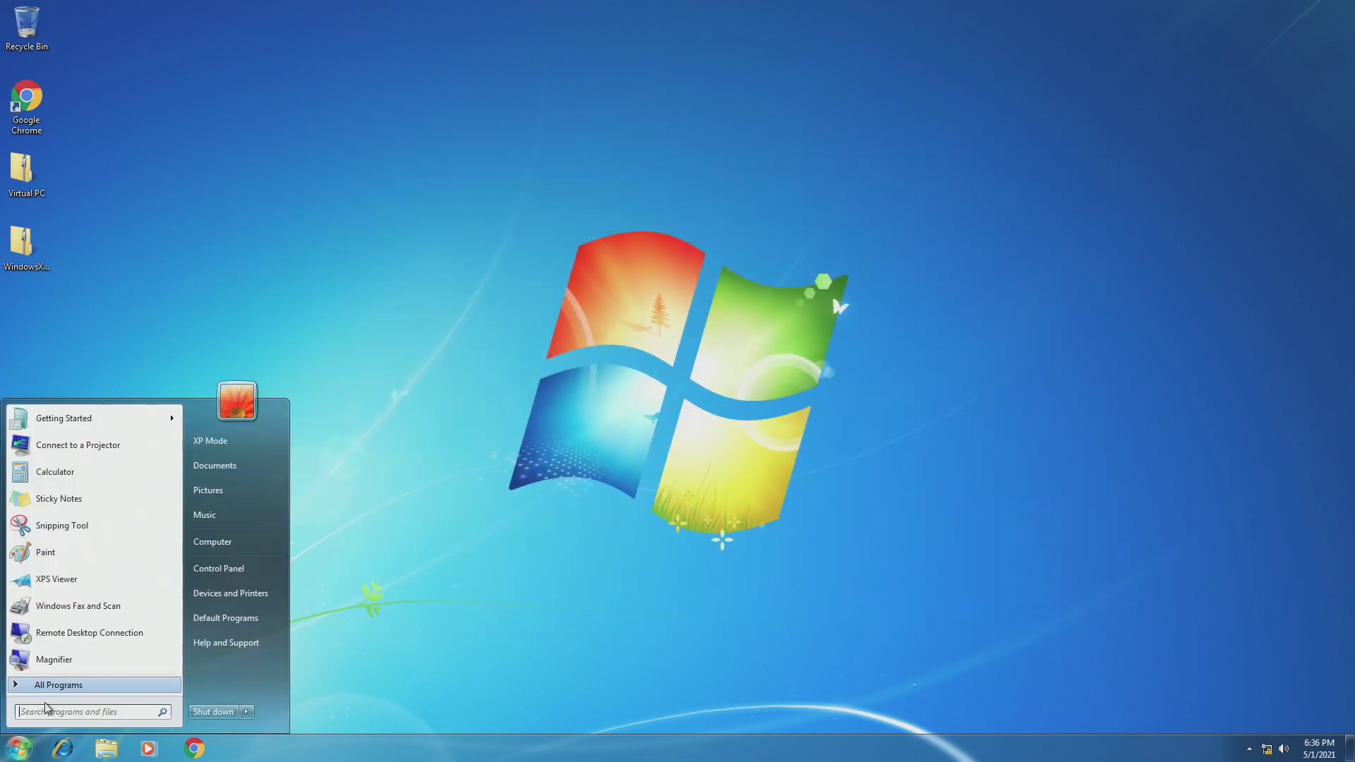
left_click(59, 684)
left_click(60, 626)
left_click(88, 655)
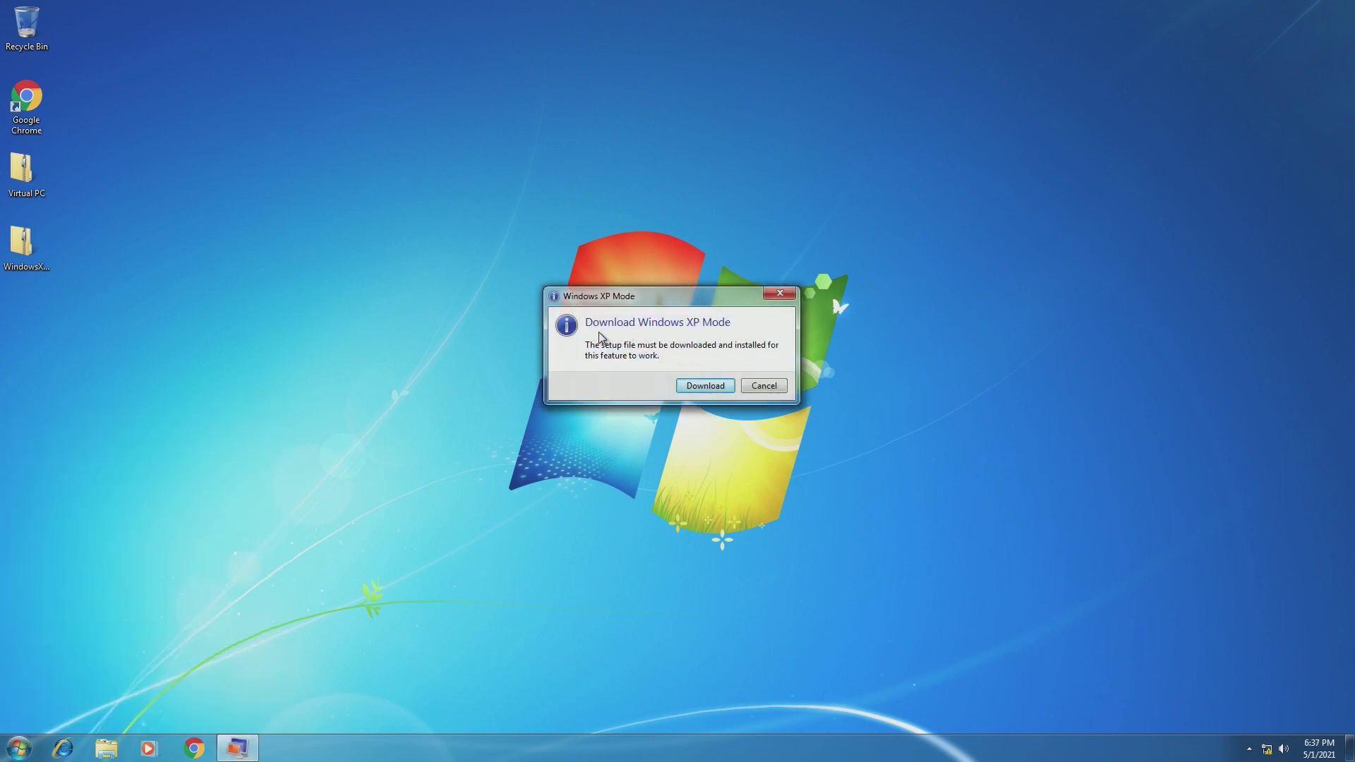
left_click(699, 386)
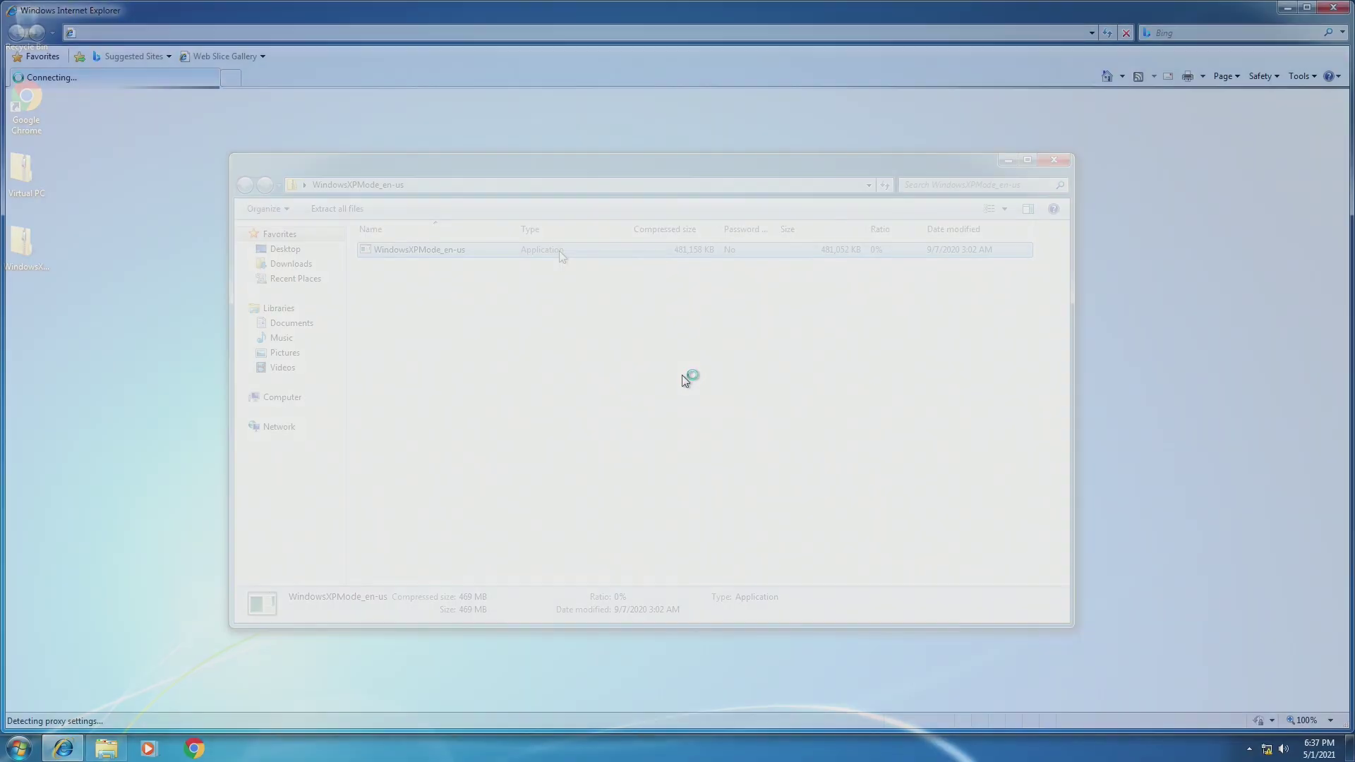
Extract the WindowsXPMode_en-us zip to the suggested desktop folder and select the extracted installer
right_click(559, 252)
key("Escape")
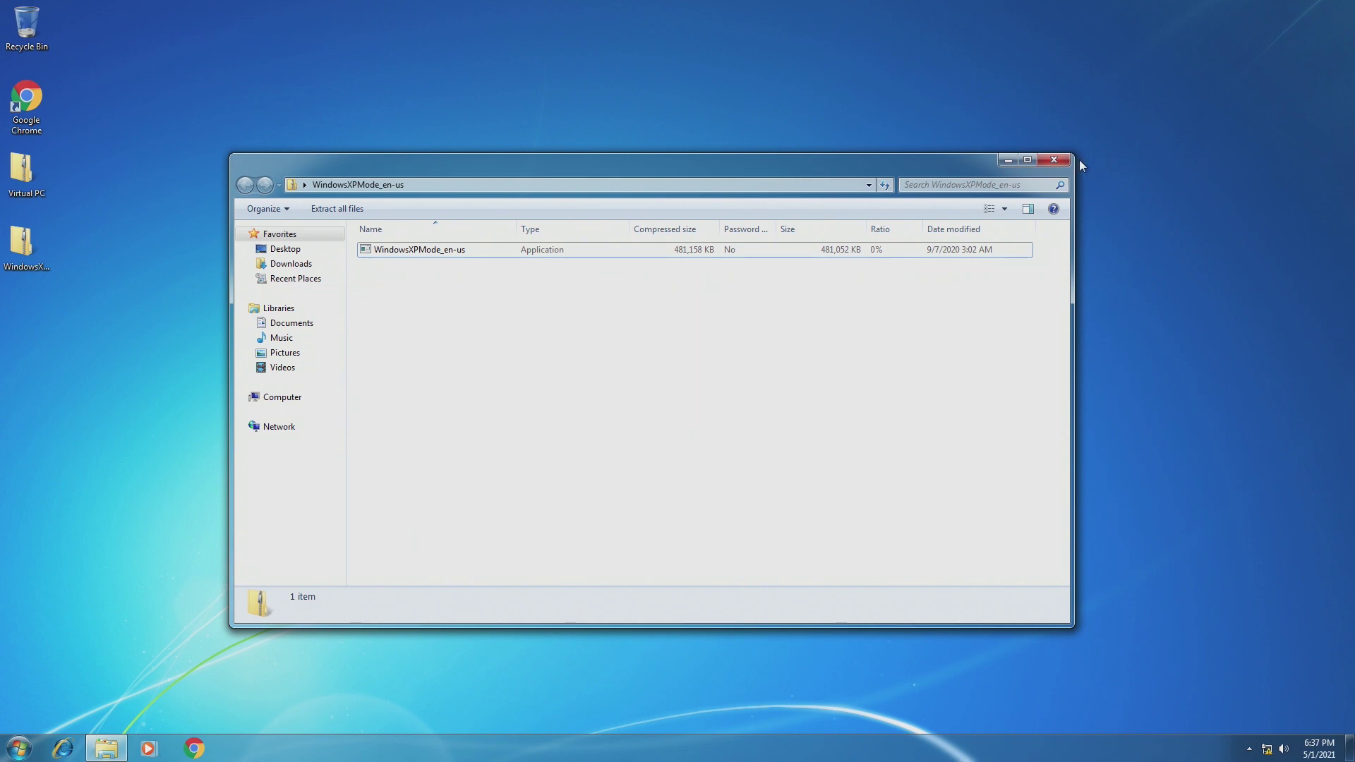
left_click(1053, 159)
right_click(11, 252)
left_click(32, 281)
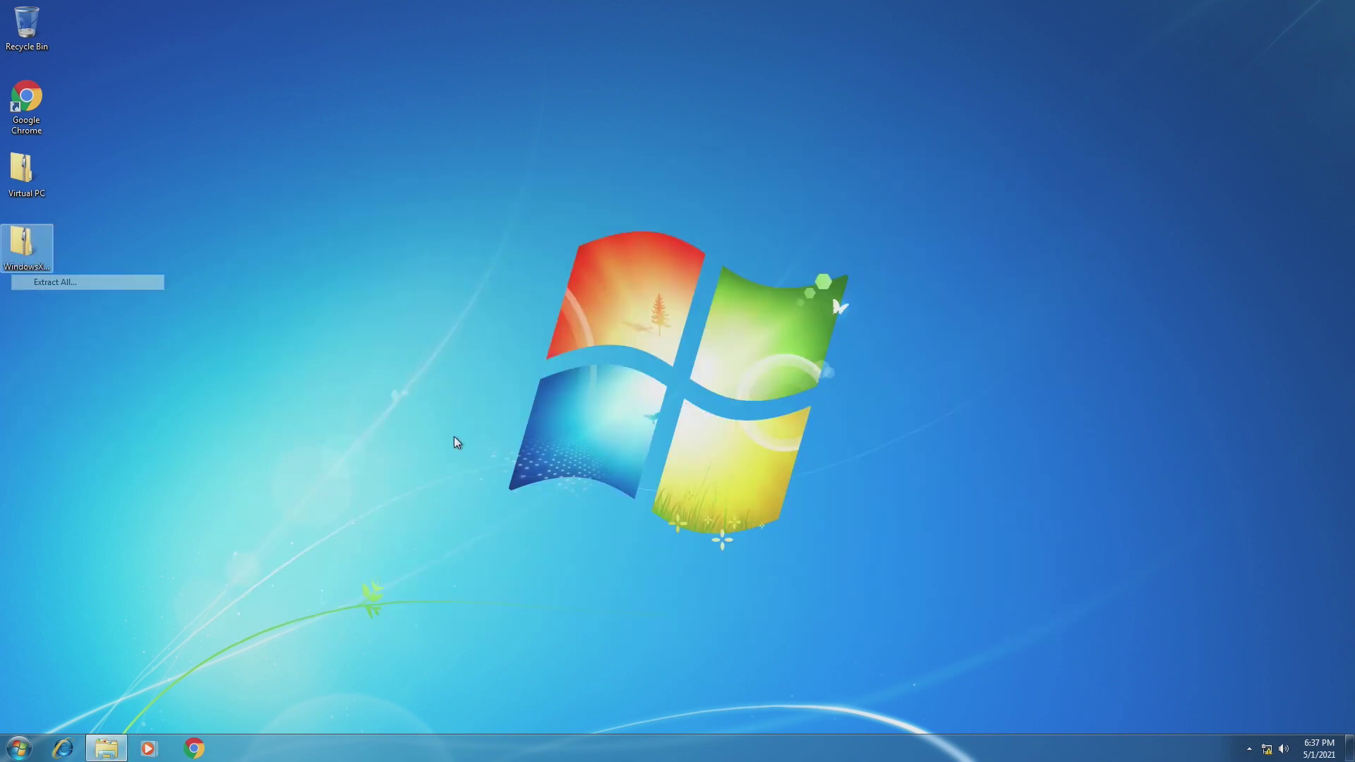
left_click(812, 509)
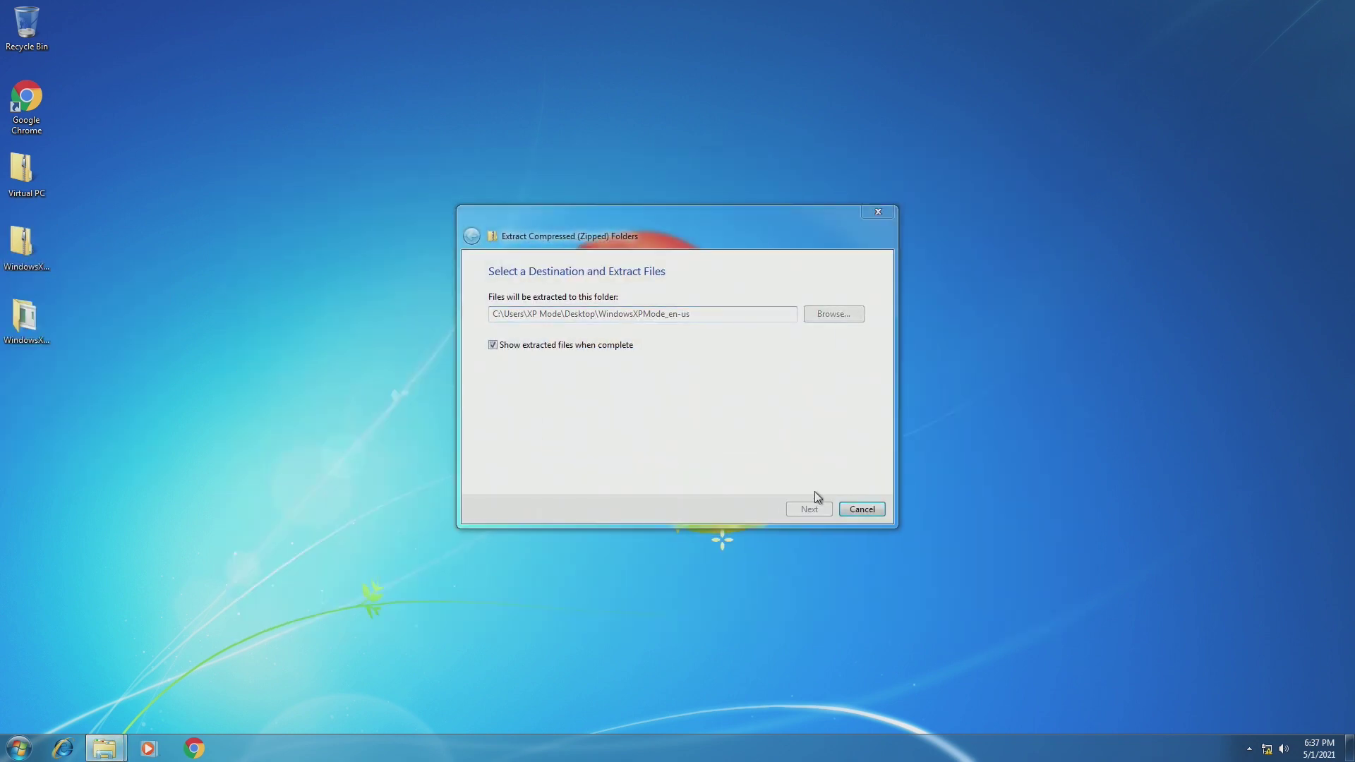
left_click(449, 251)
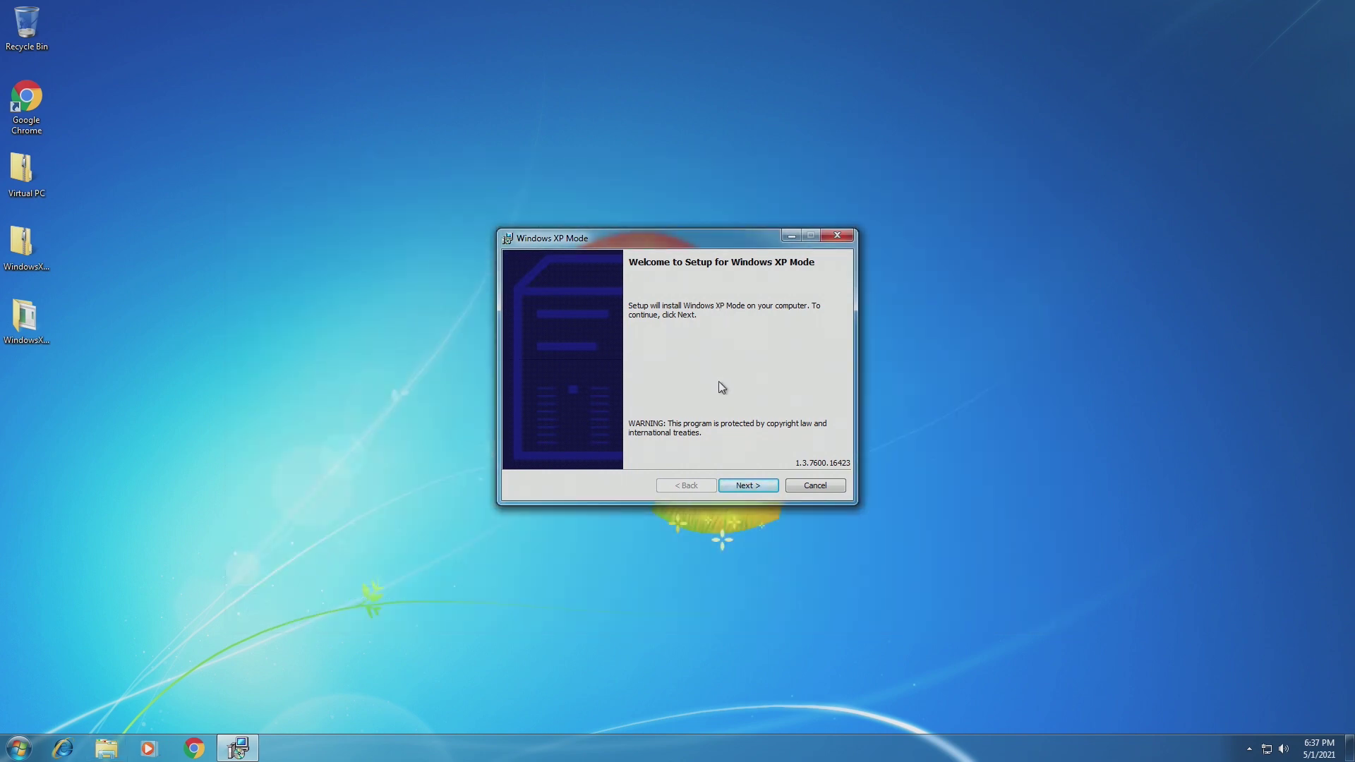
Install the virtual hard disk to C:\Program Files\Windows XP Mode\ and finish with Windows XP Mode launching
left_click(764, 485)
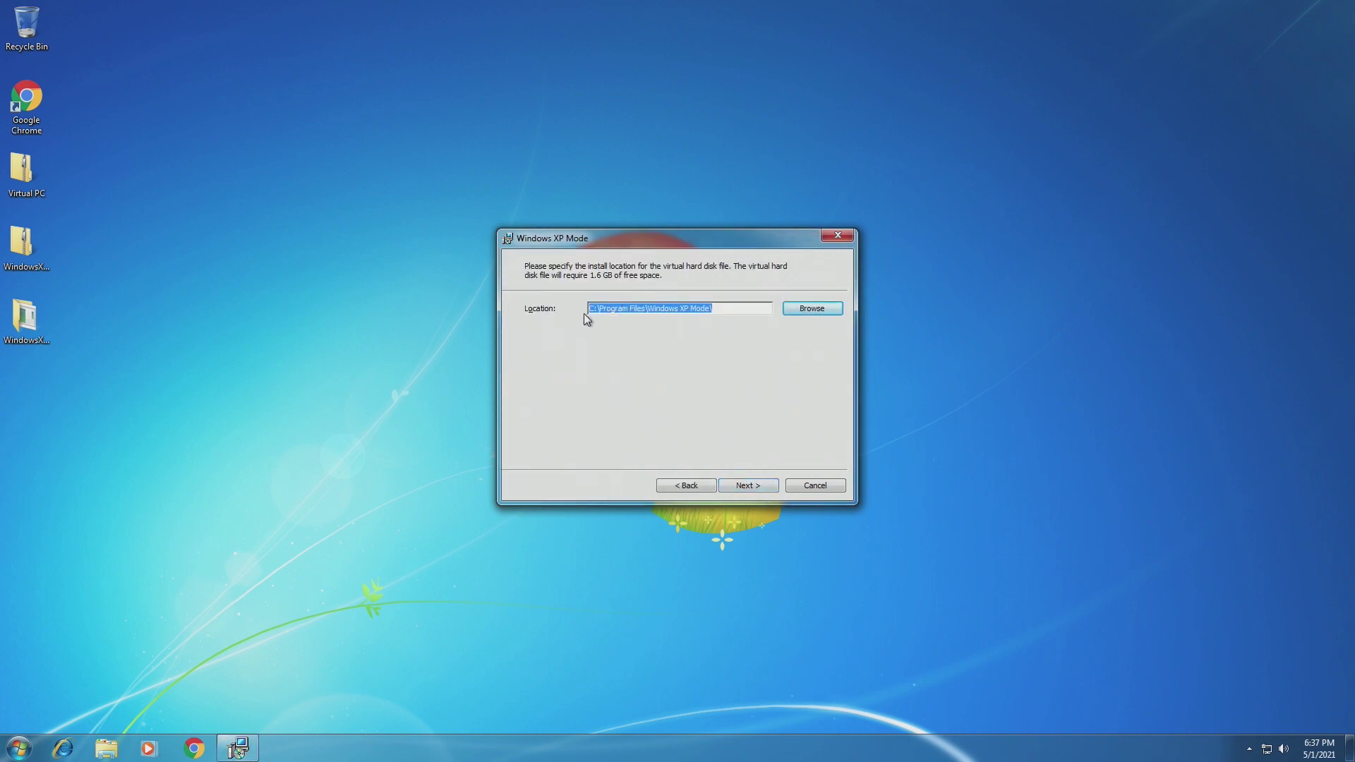
left_click(734, 308)
mouse_move(734, 308)
left_mouse_down()
mouse_move(646, 312)
mouse_move(734, 309)
left_mouse_up()
double_click(734, 308)
left_click(748, 486)
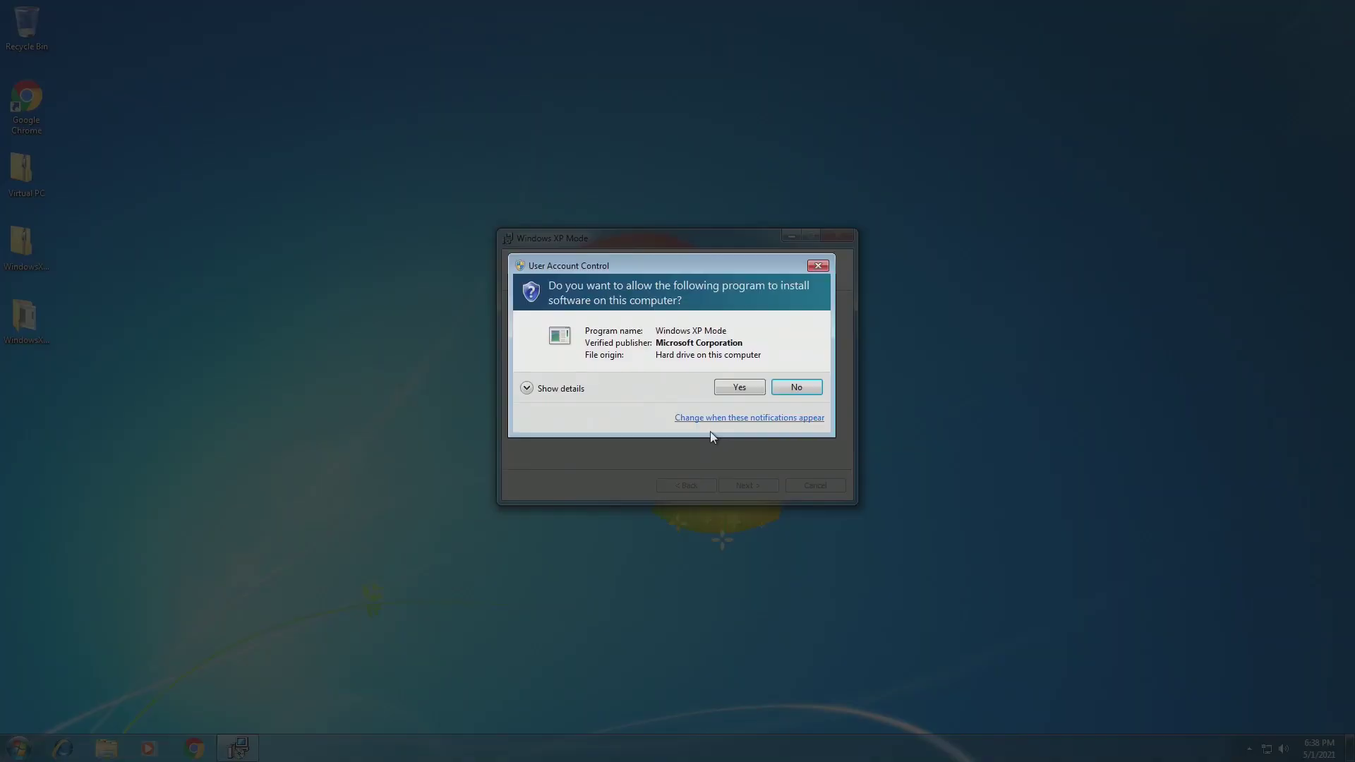
left_click(745, 386)
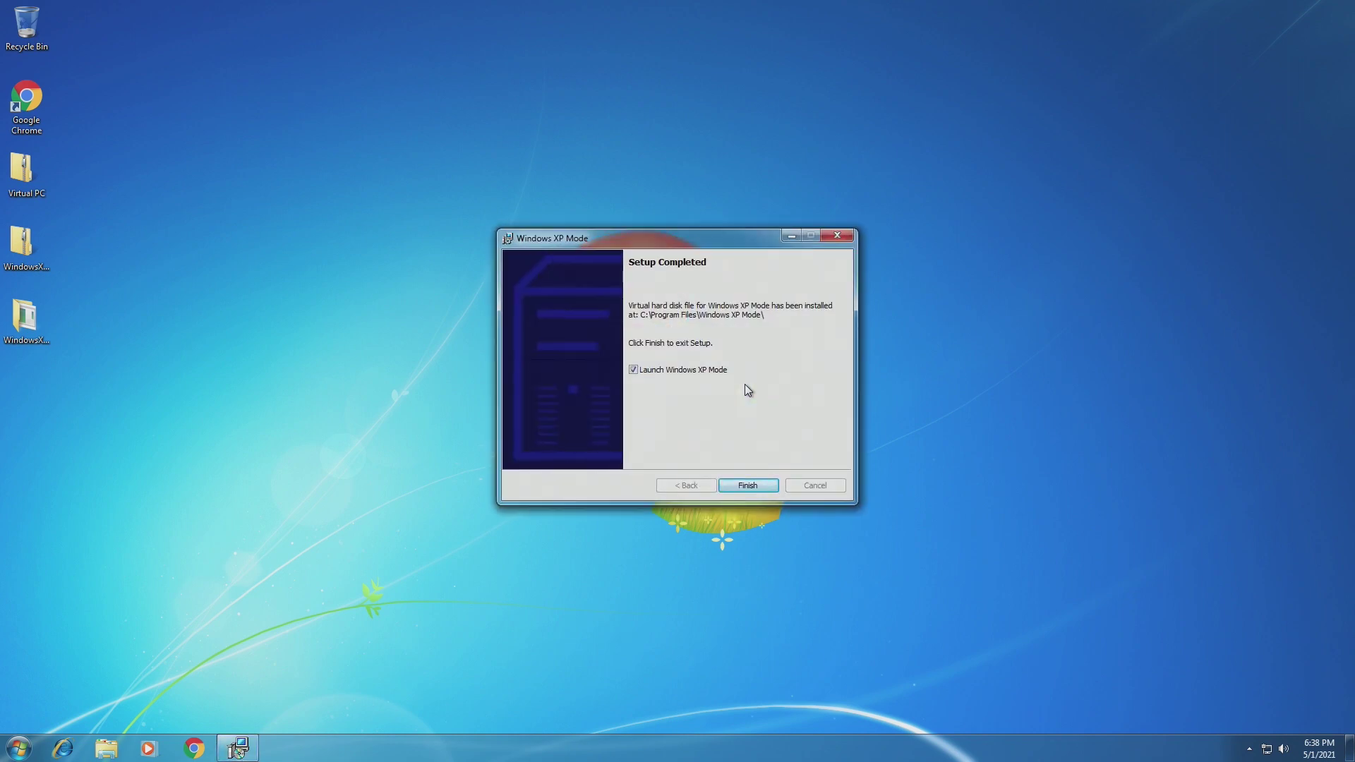
key("Return")
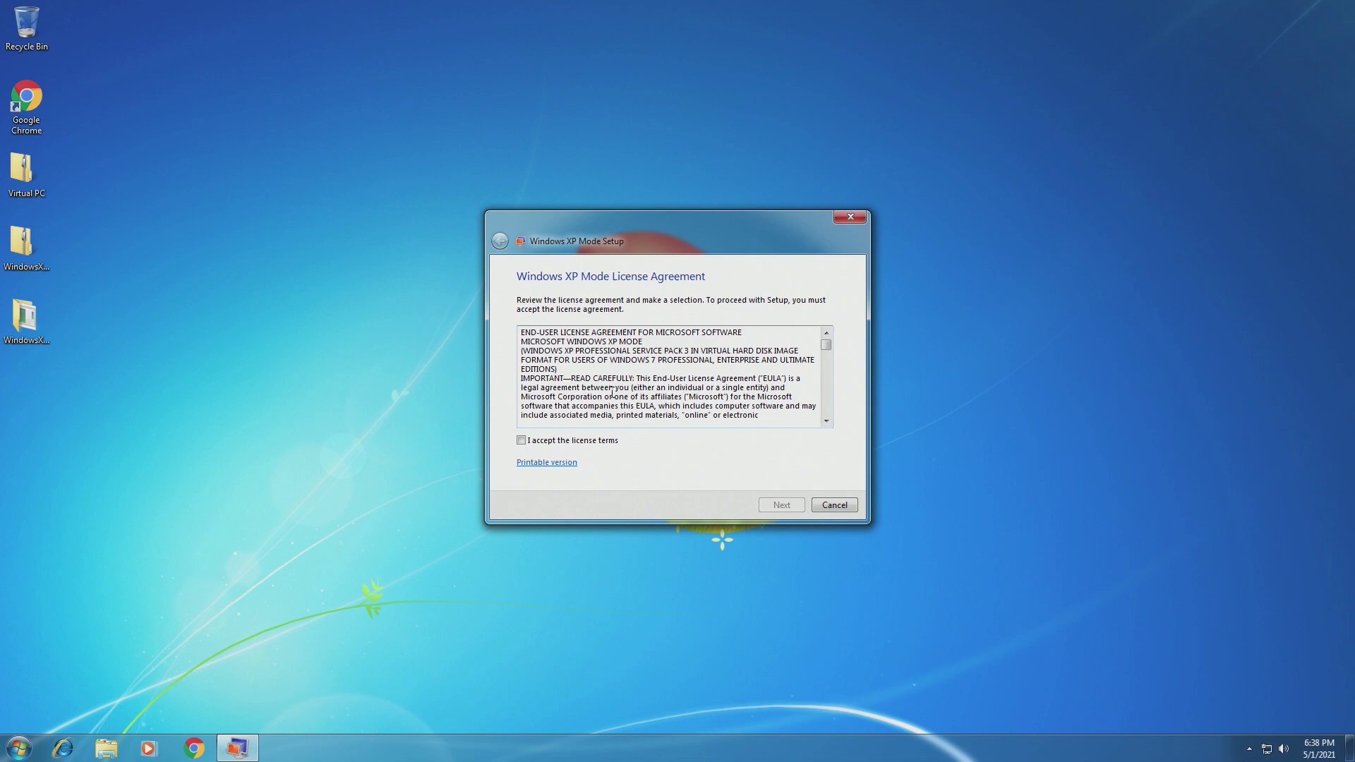
Accept the Windows XP Mode license terms and enter and confirm the XPMUser password
left_click(605, 443)
left_click(776, 507)
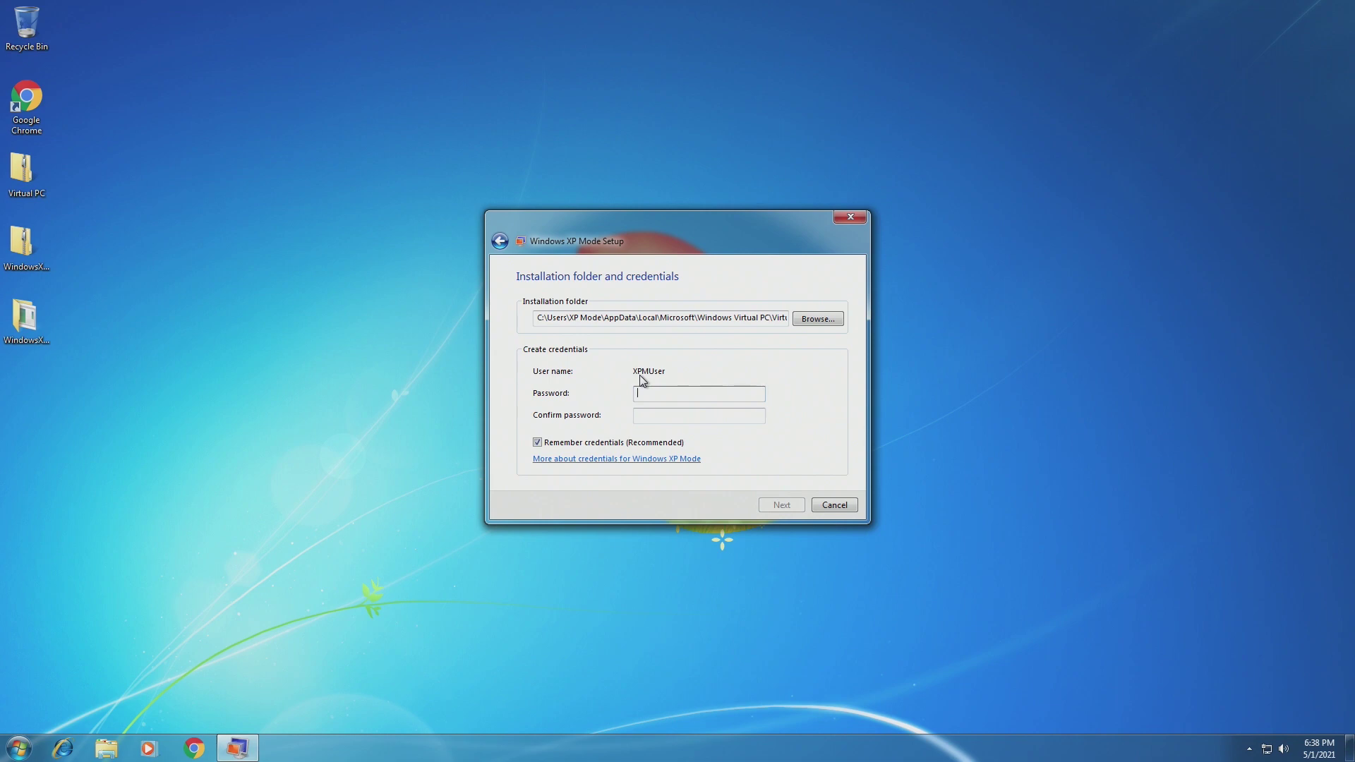
type("••••••••••")
key("Tab")
type("••••••••••")
key("Tab")
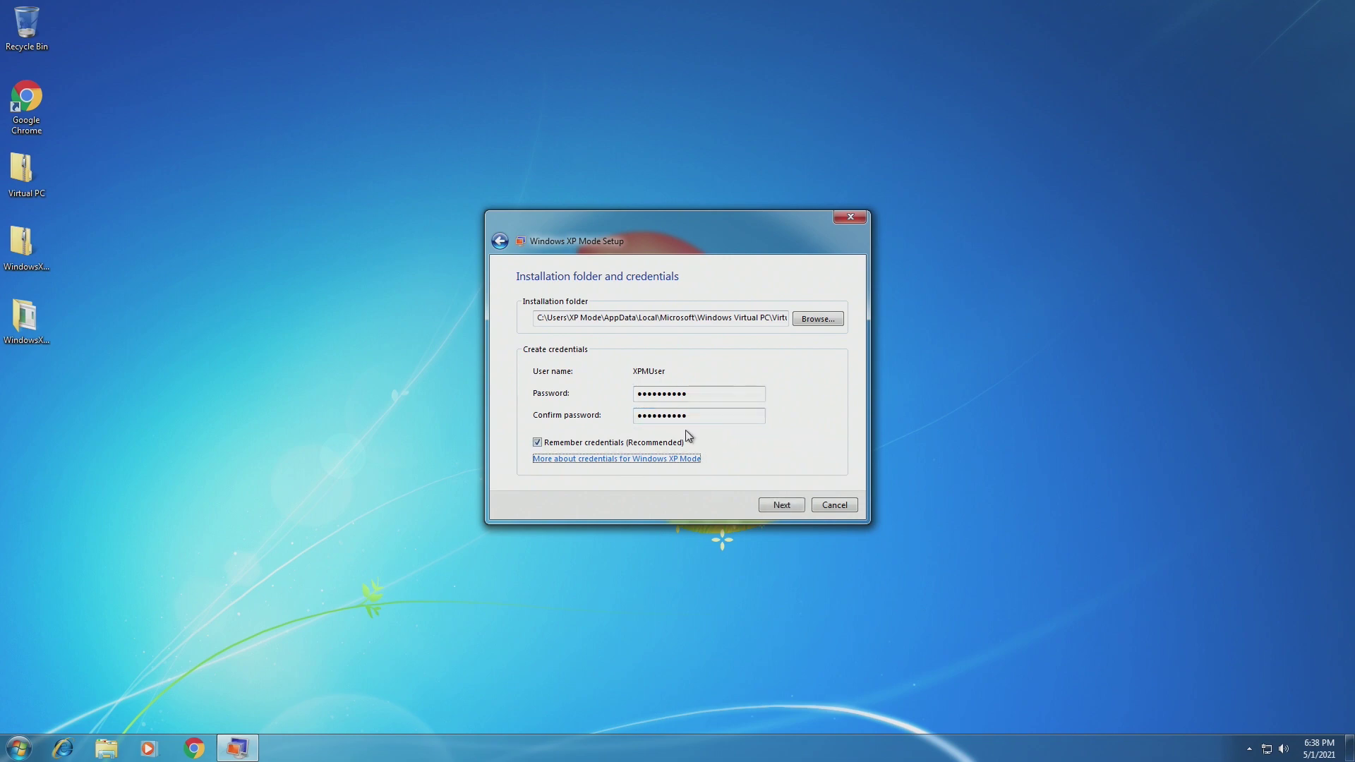
Read the credentials help about the default account, close it, and continue to Automatic Updates
left_click(609, 459)
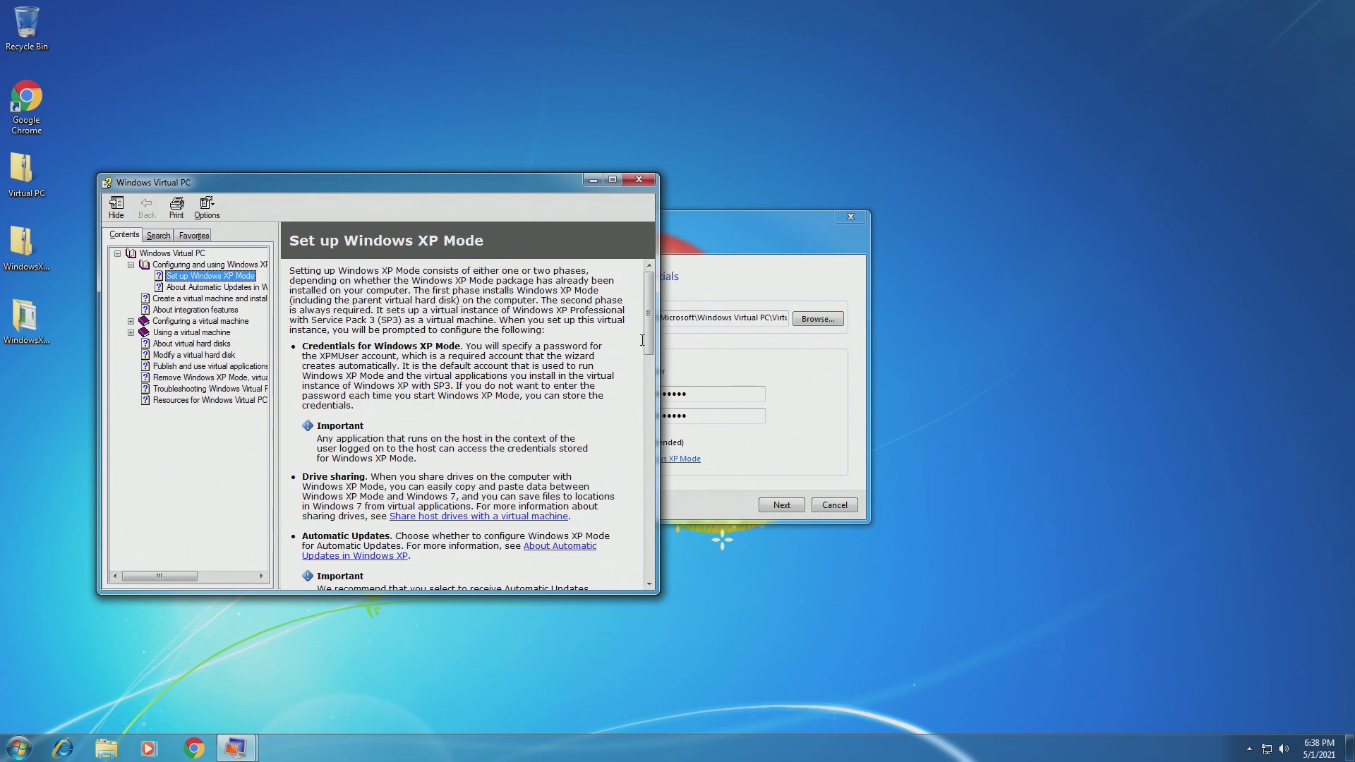
scroll(648, 355, "down", 2)
scroll(648, 355, "up", 2)
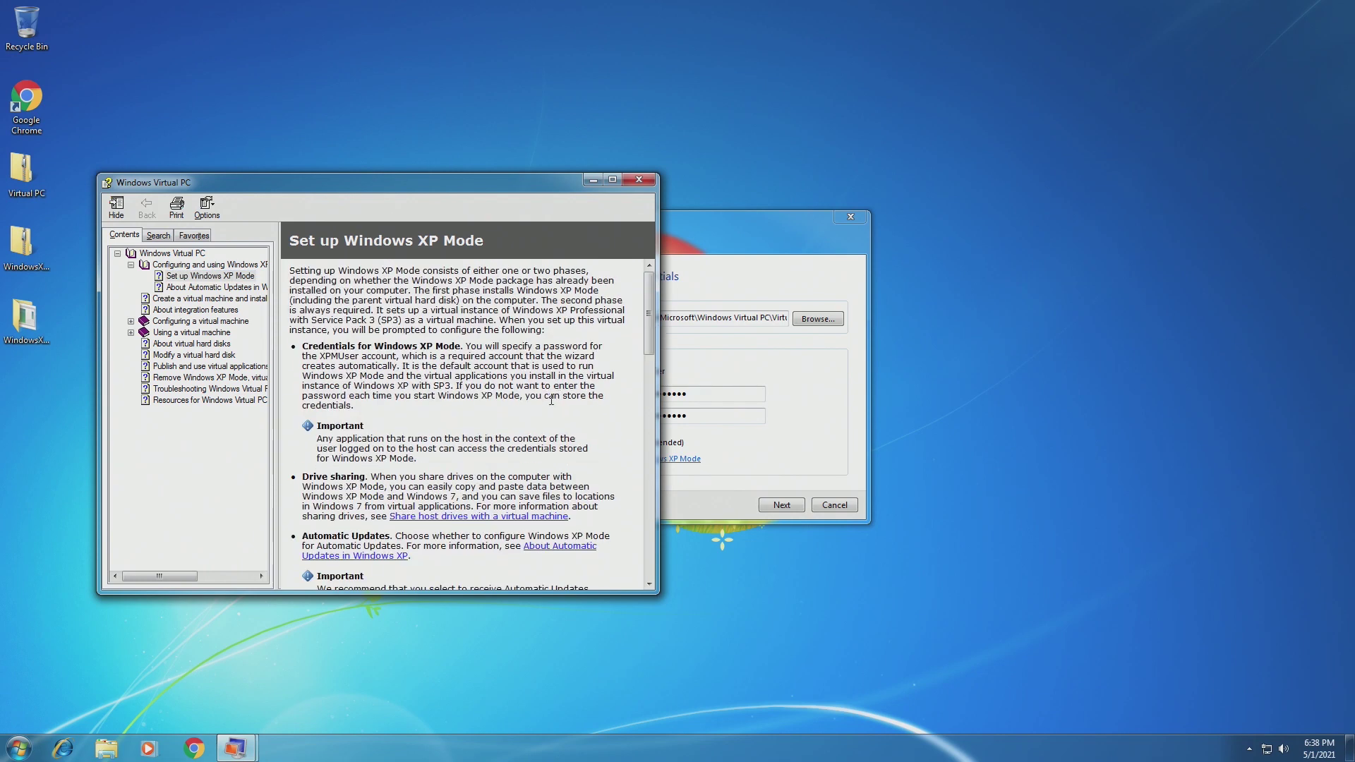
left_click_drag(562, 396, 358, 376)
left_click(340, 366)
left_click_drag(442, 365, 489, 372)
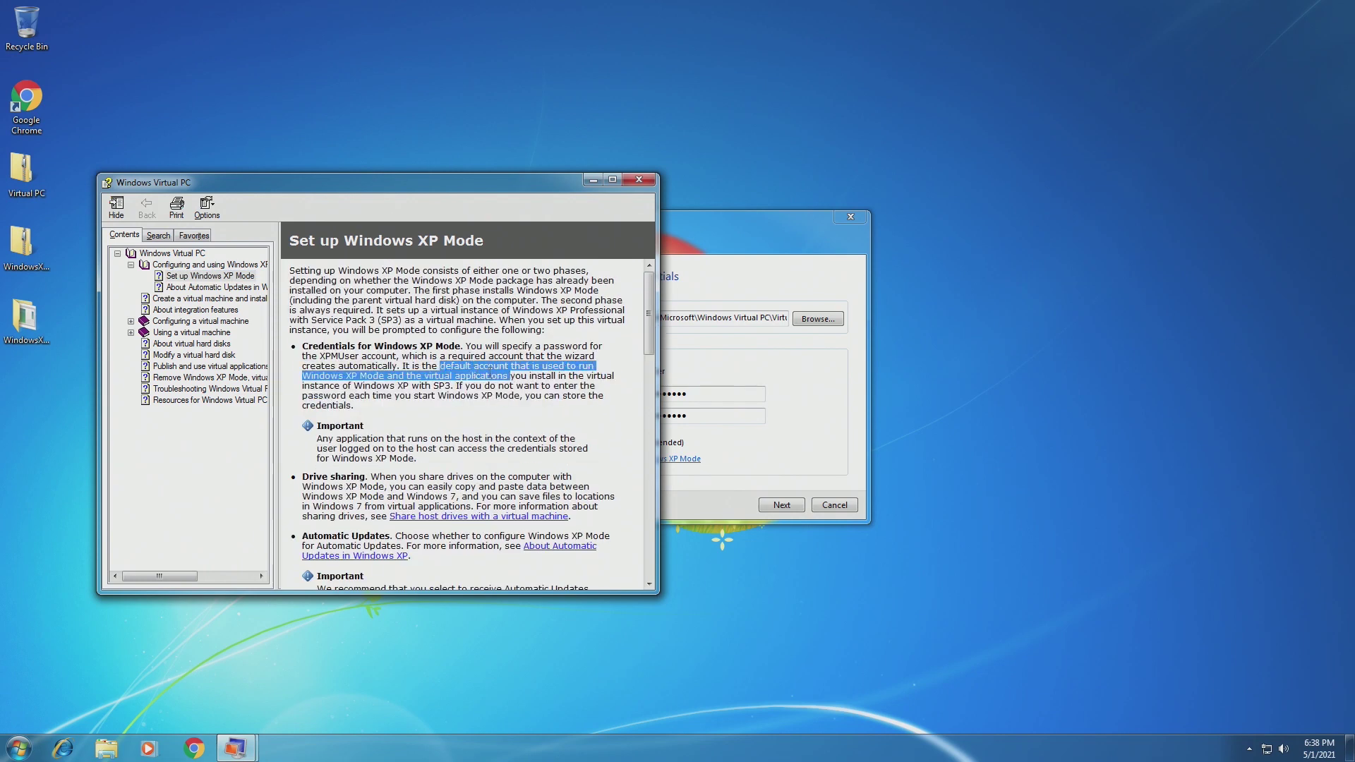
left_click(639, 179)
left_click(781, 505)
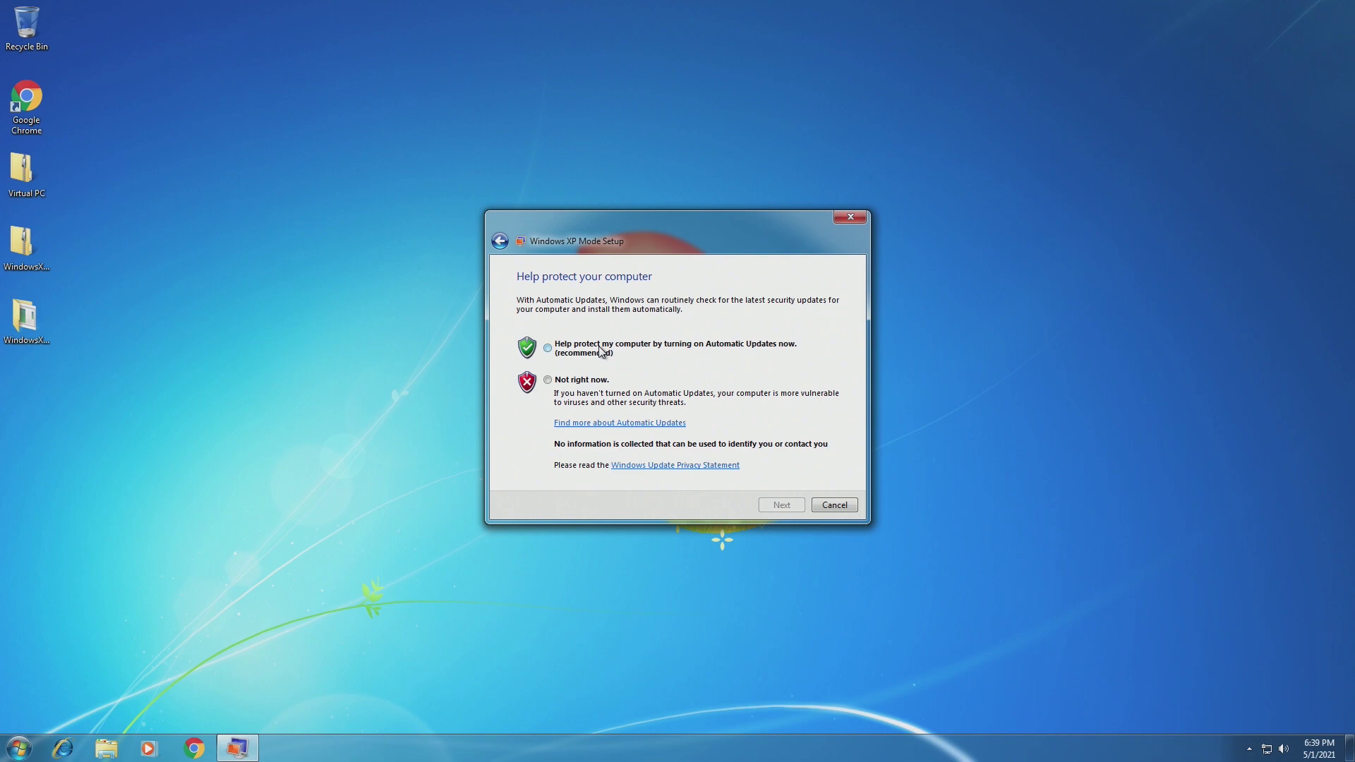
Choose 'Not right now' for Automatic Updates, skip drive sharing, and start setup
left_click(598, 382)
left_click(788, 506)
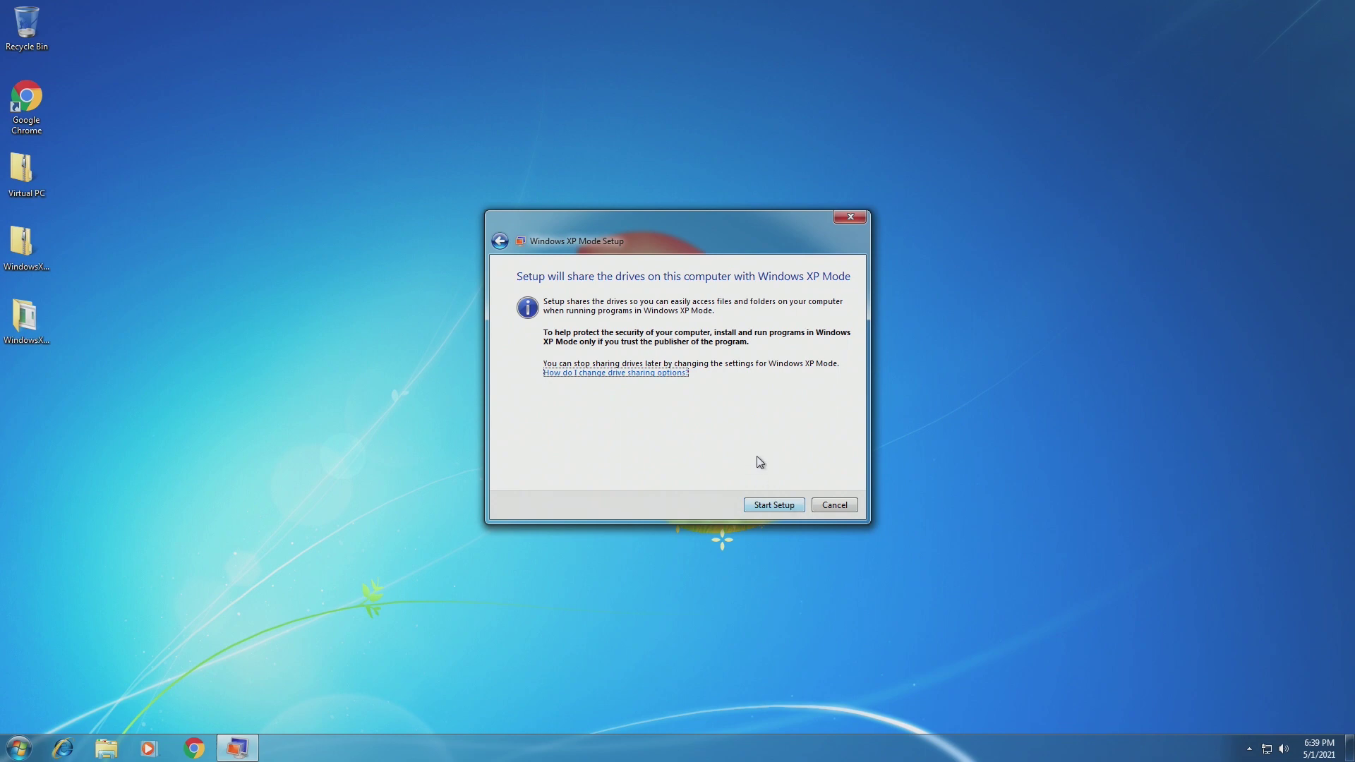
left_click(788, 508)
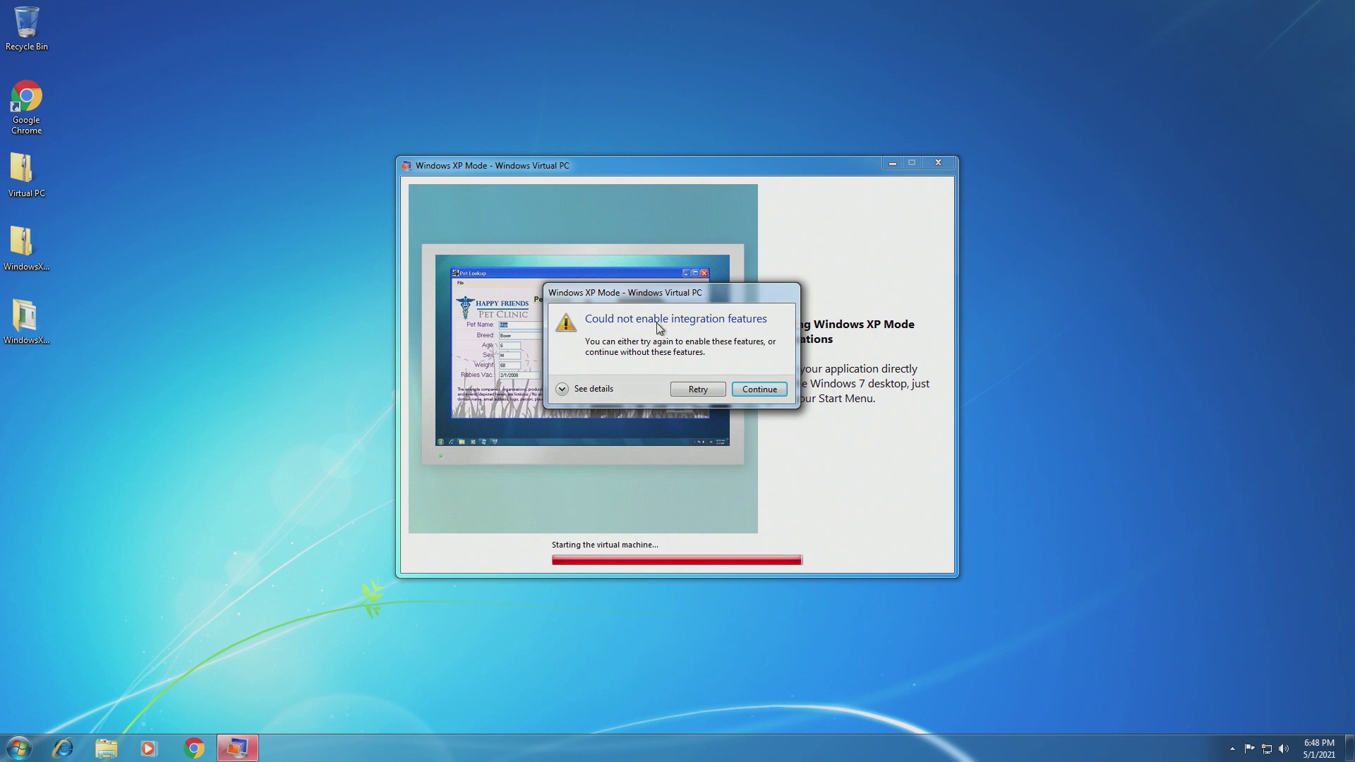
View the integration error details, continue without integration, reposition the VM window and acknowledge pointer capture
key("alt+d")
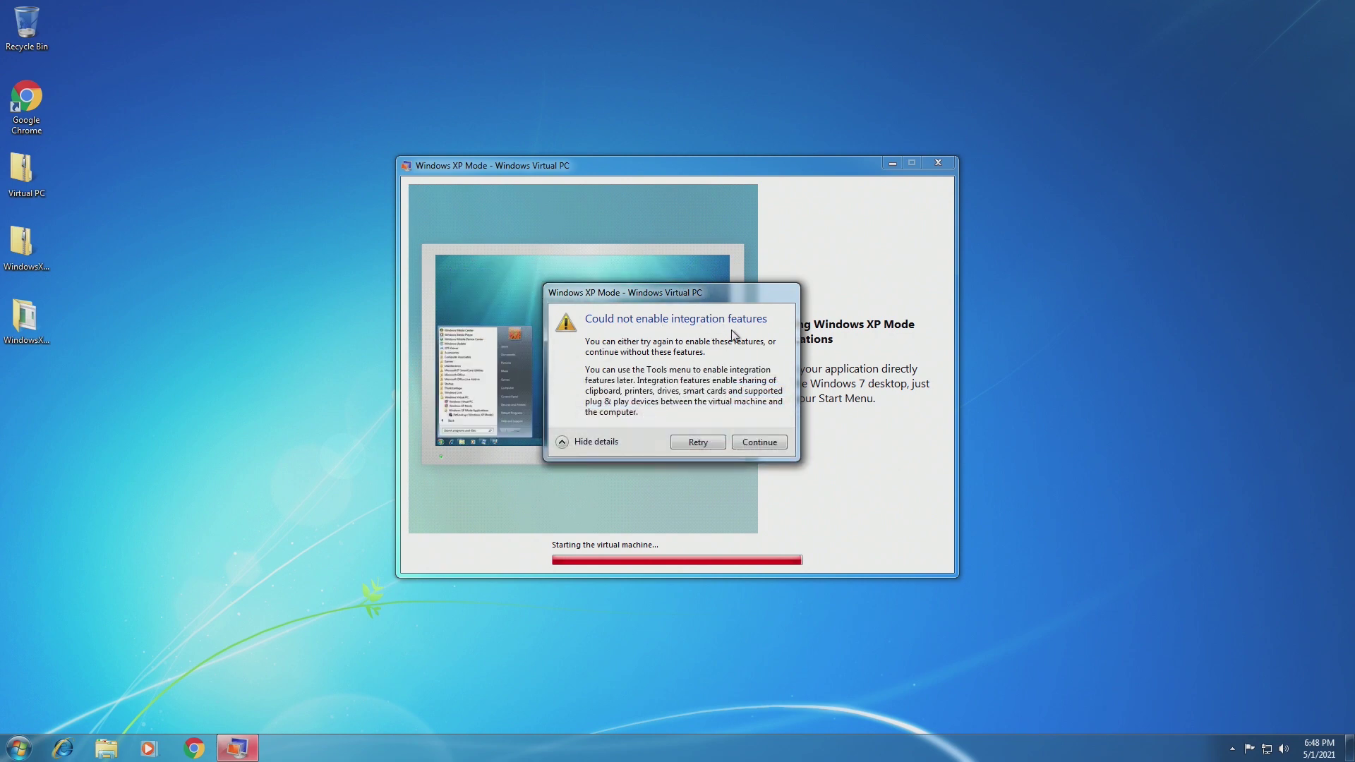
left_click(748, 445)
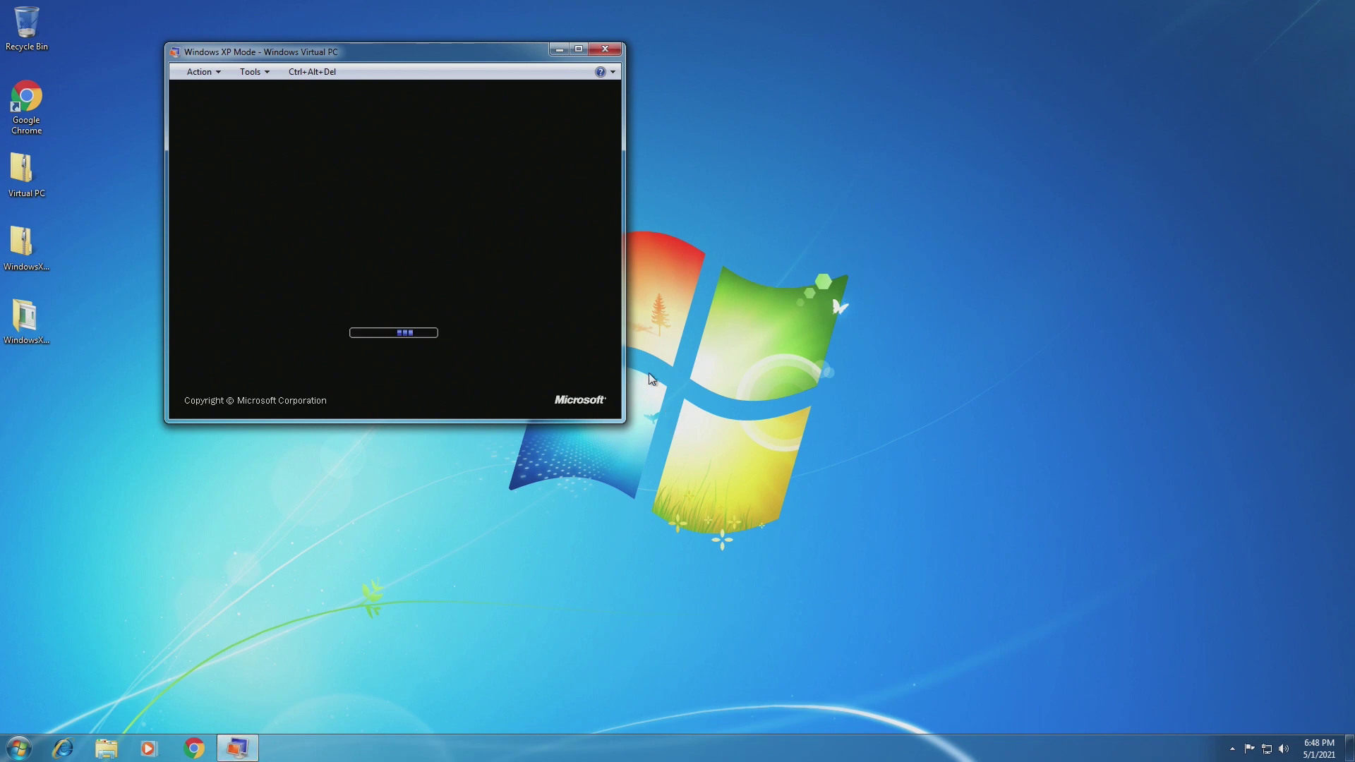
left_click_drag(433, 58, 571, 190)
left_click(518, 299)
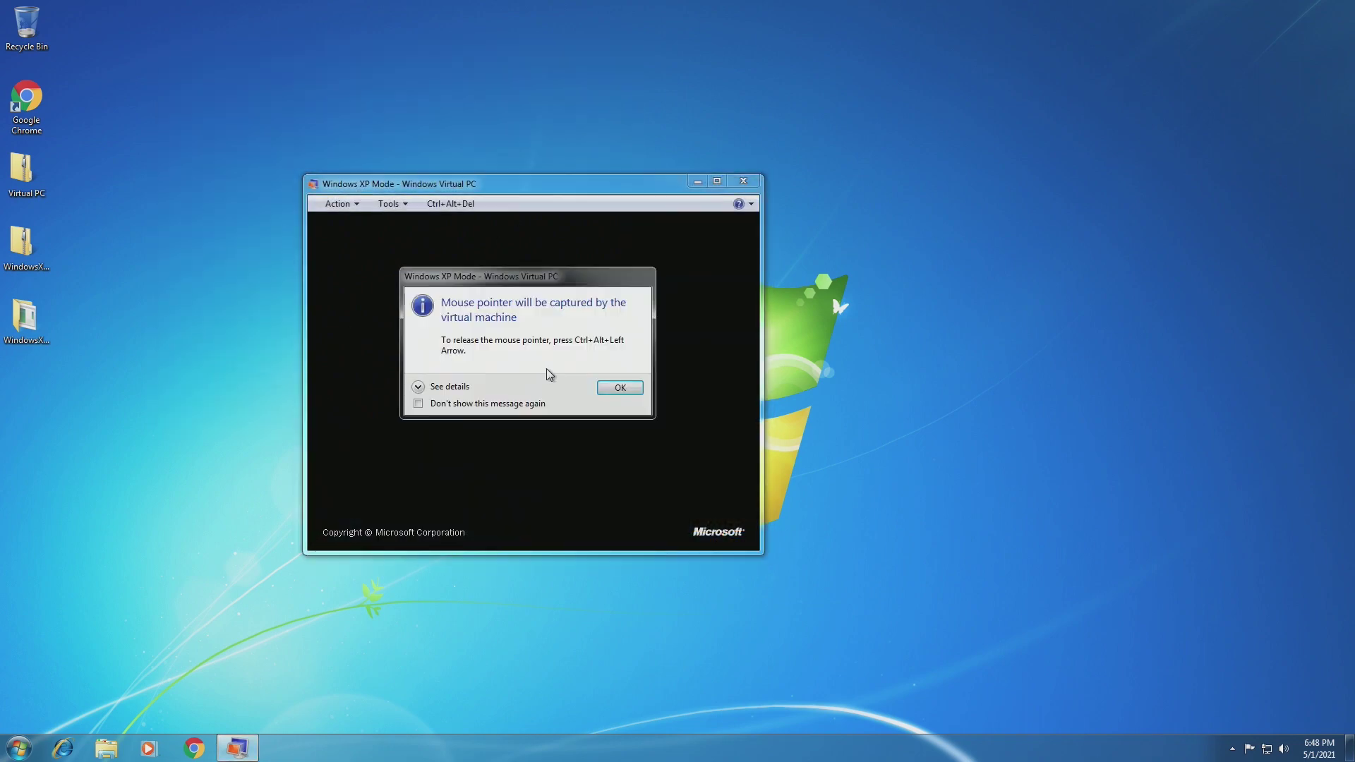
left_click(618, 389)
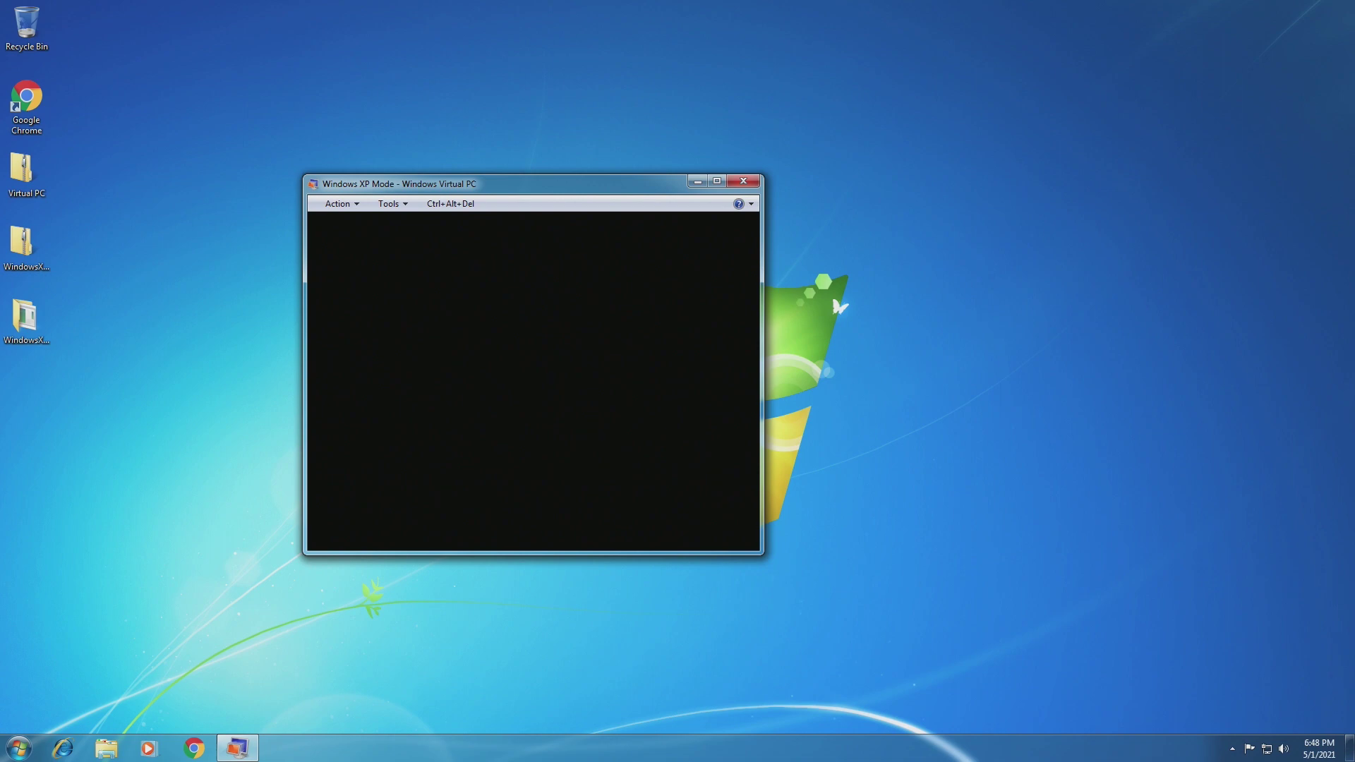
Choose Install Integration Components from the virtual machine's Tools menu
left_click(337, 204)
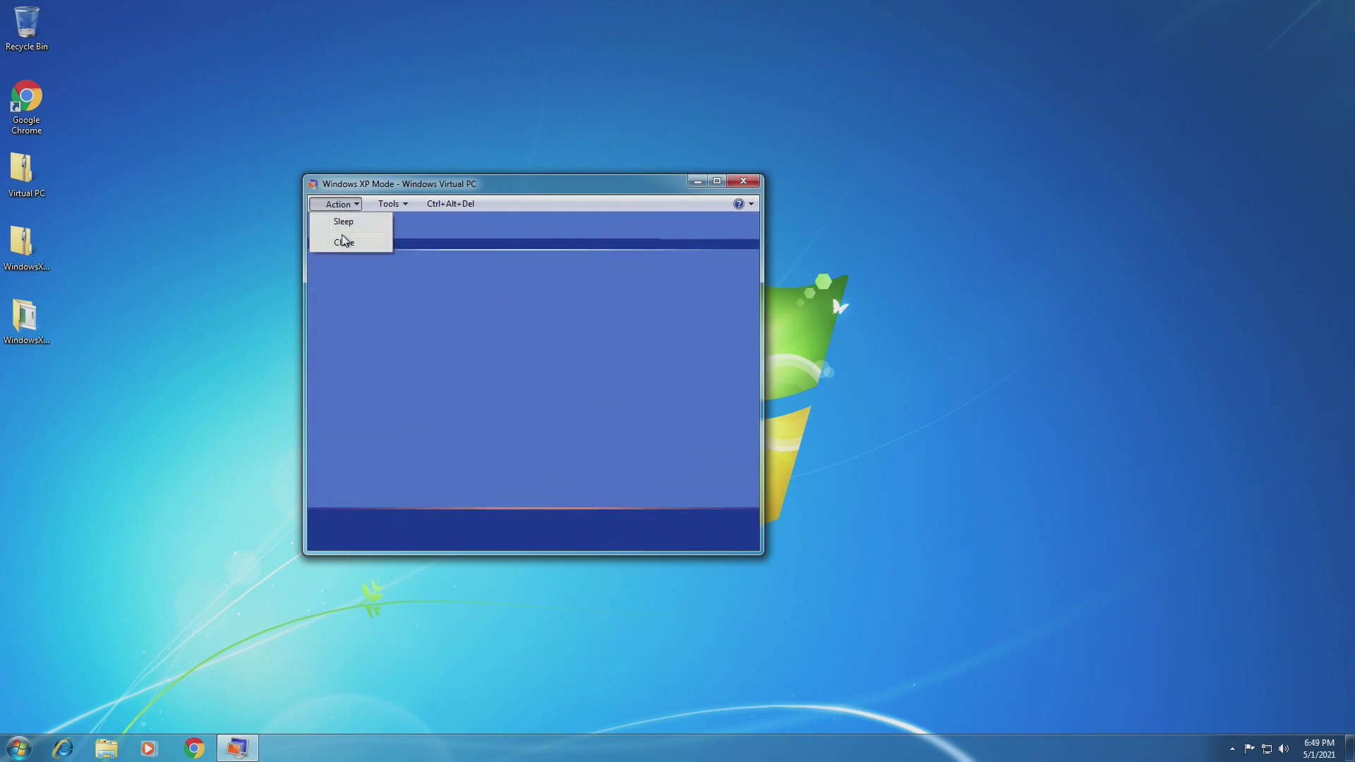
left_click(378, 206)
left_click(378, 206)
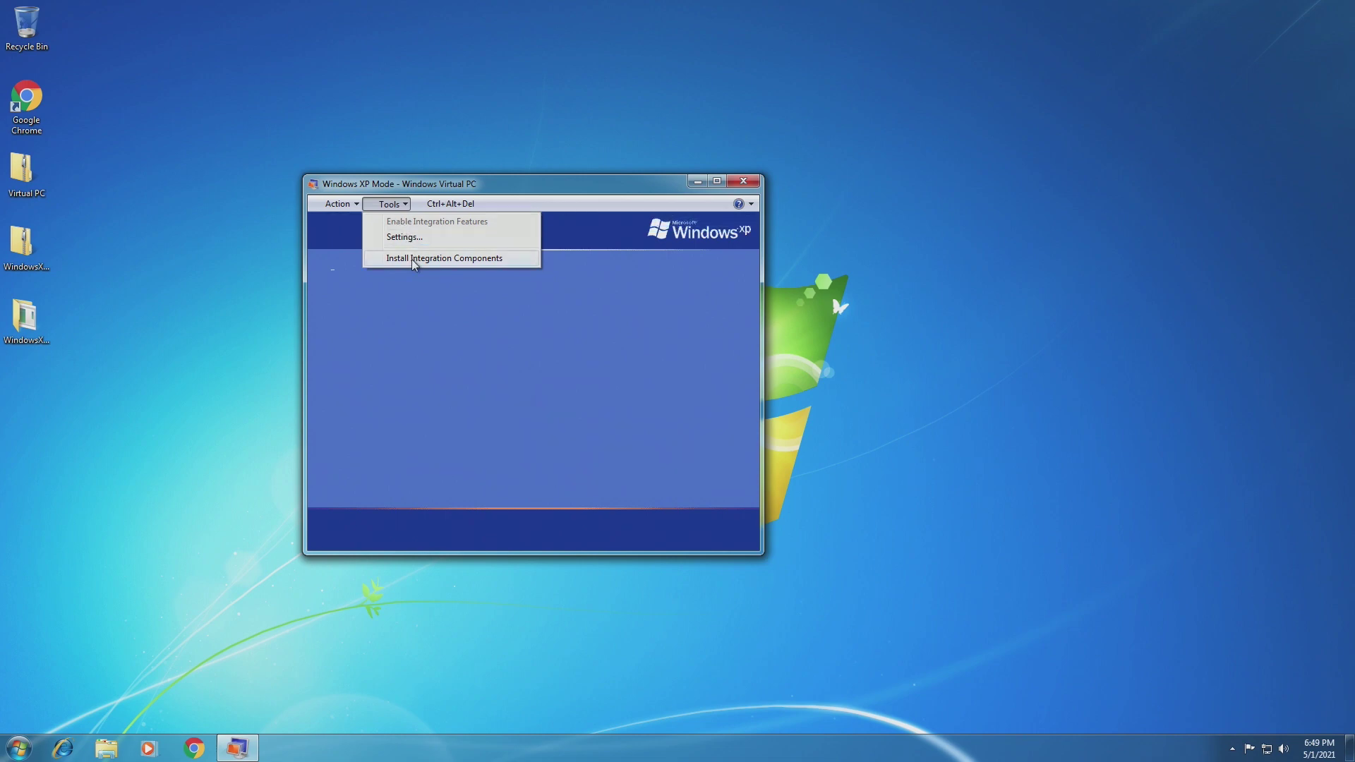
left_click(417, 261)
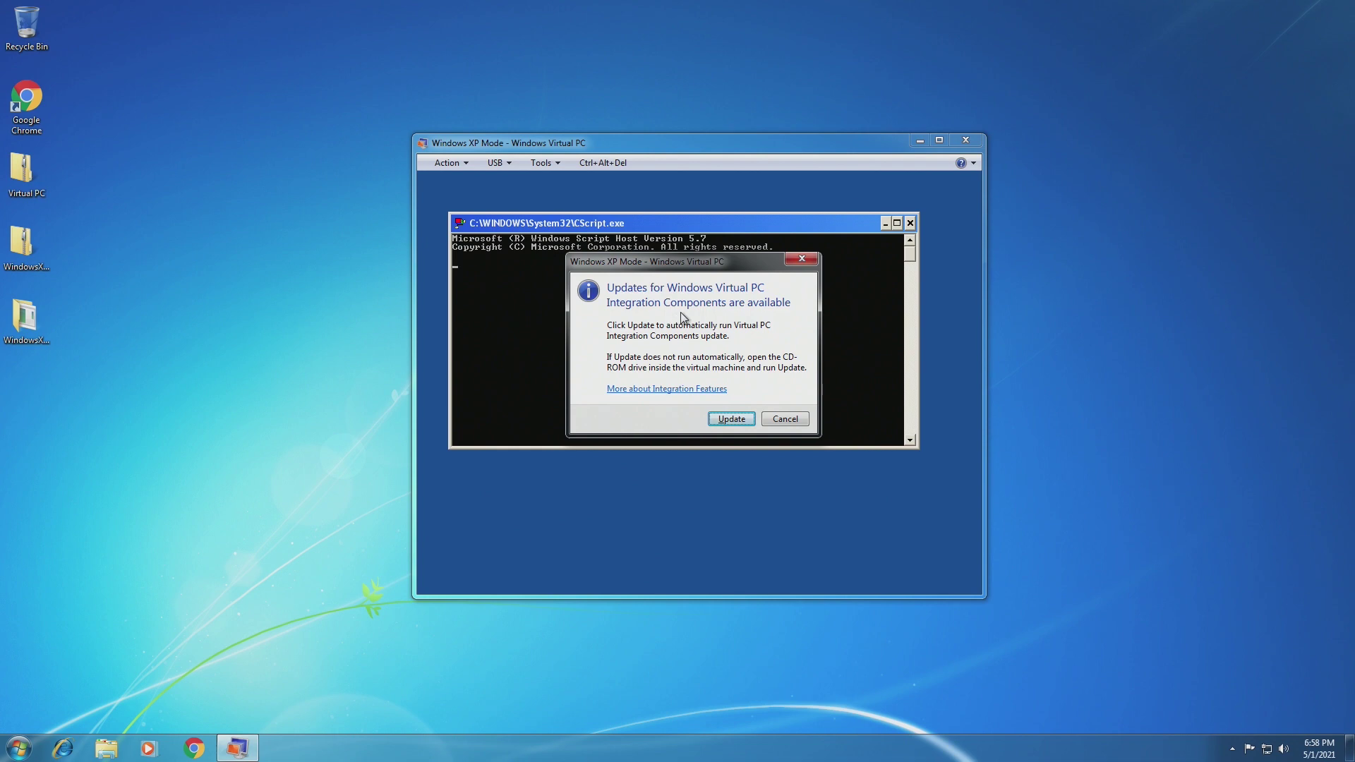
Run the Integration Components update and move its CScript console aside
left_click(737, 418)
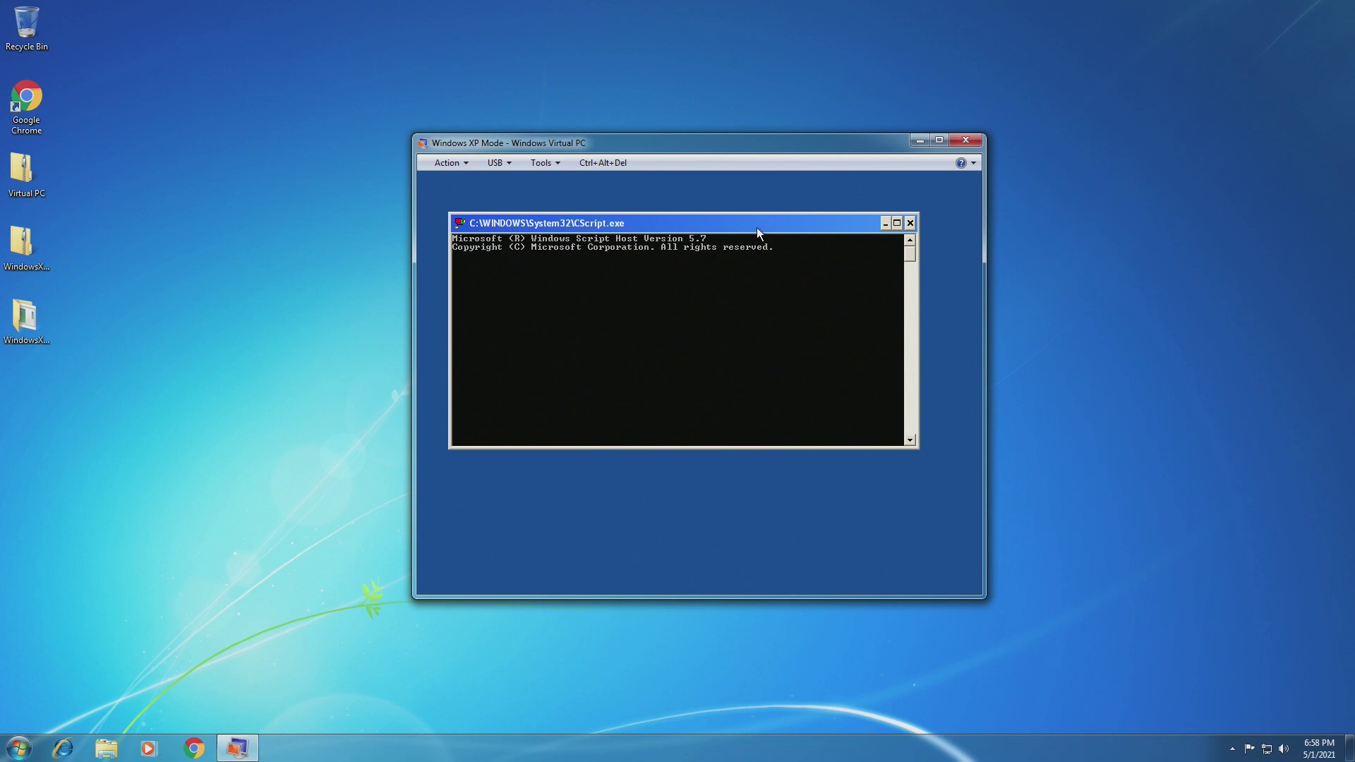
left_click_drag(571, 240, 658, 288)
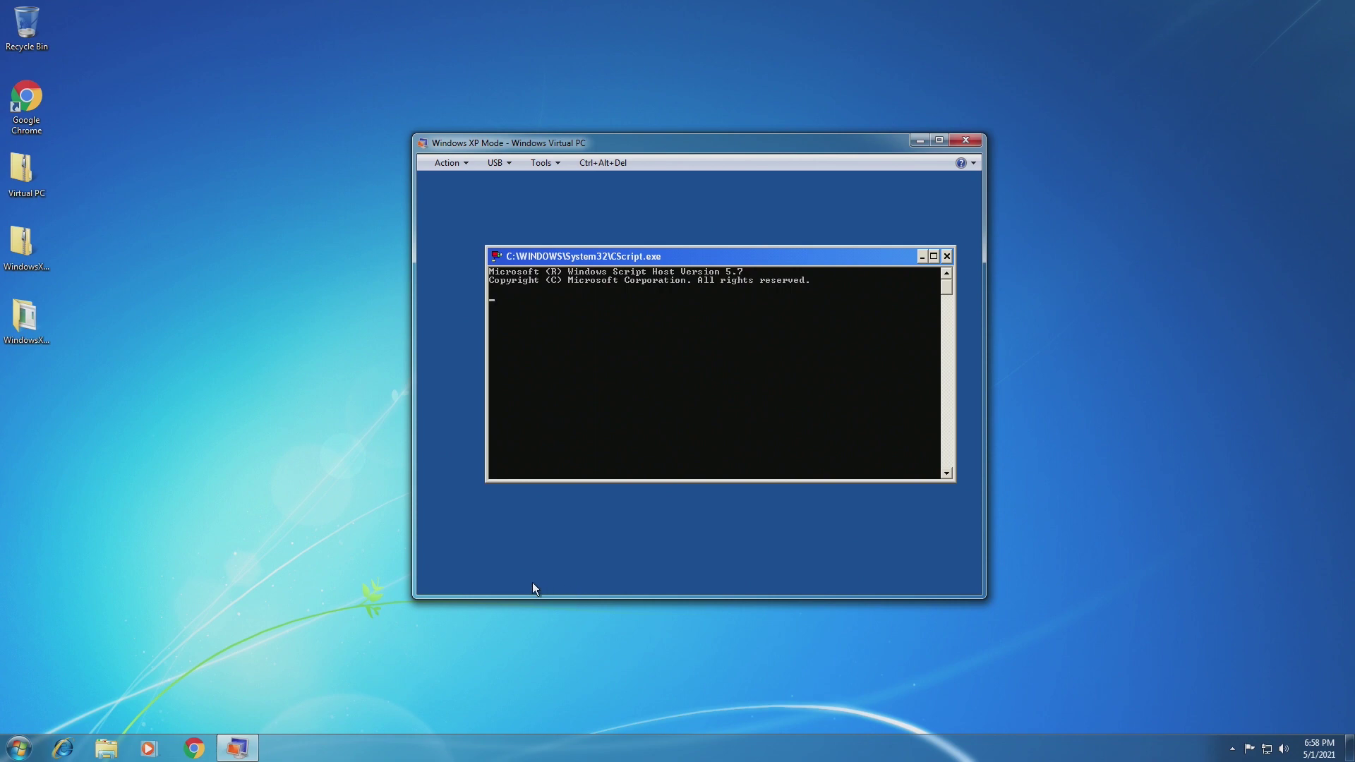
left_click(473, 639)
left_click_drag(562, 258, 549, 261)
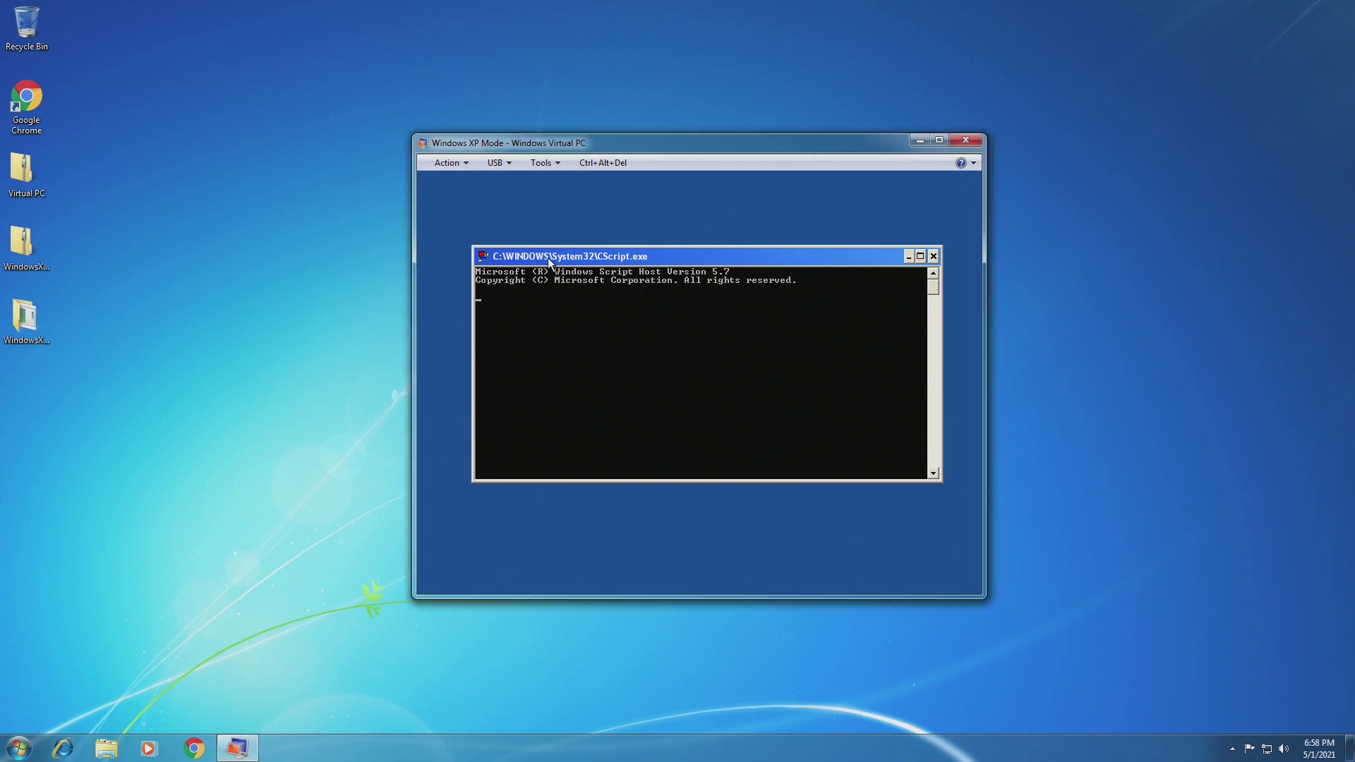
Browse the virtual machine's USB, Action and Tools menus without changing anything
left_click(496, 164)
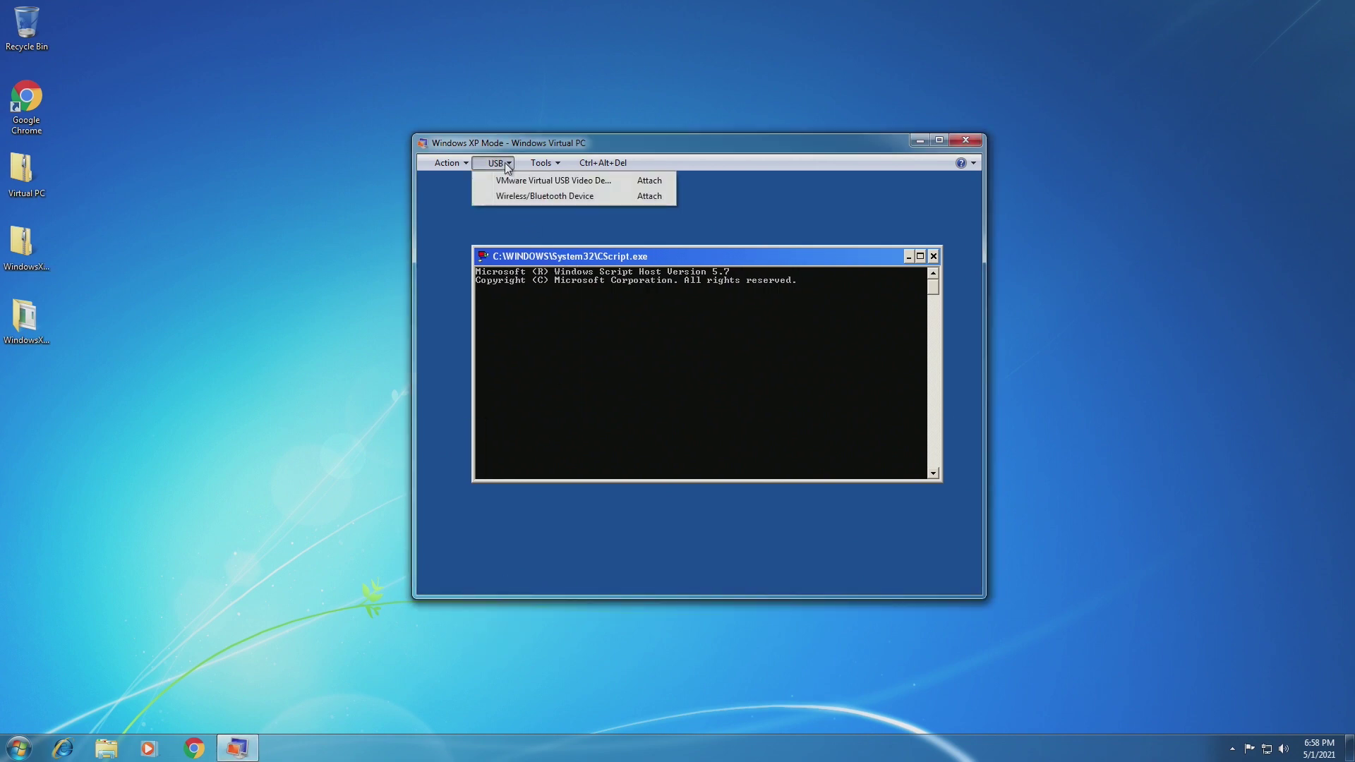
left_click(458, 162)
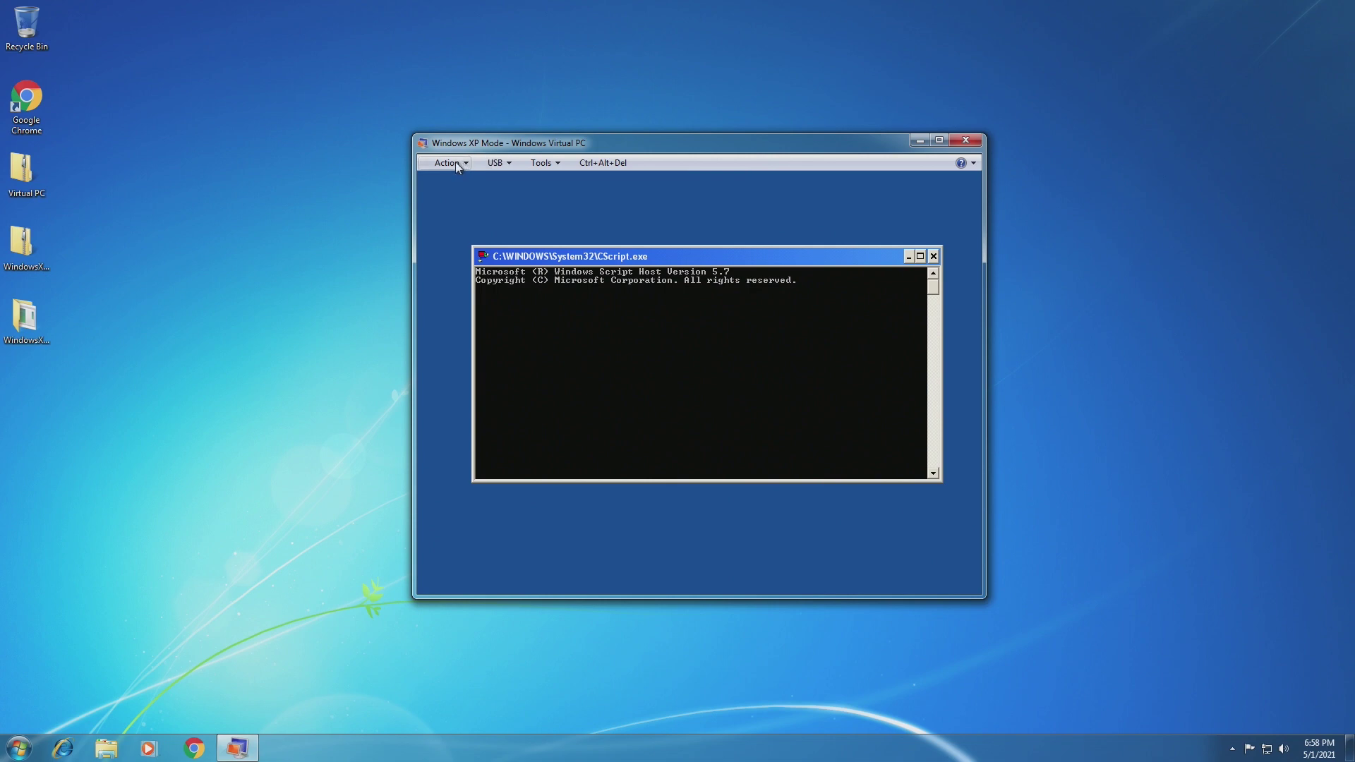
left_click(455, 162)
left_click(495, 162)
left_click(448, 163)
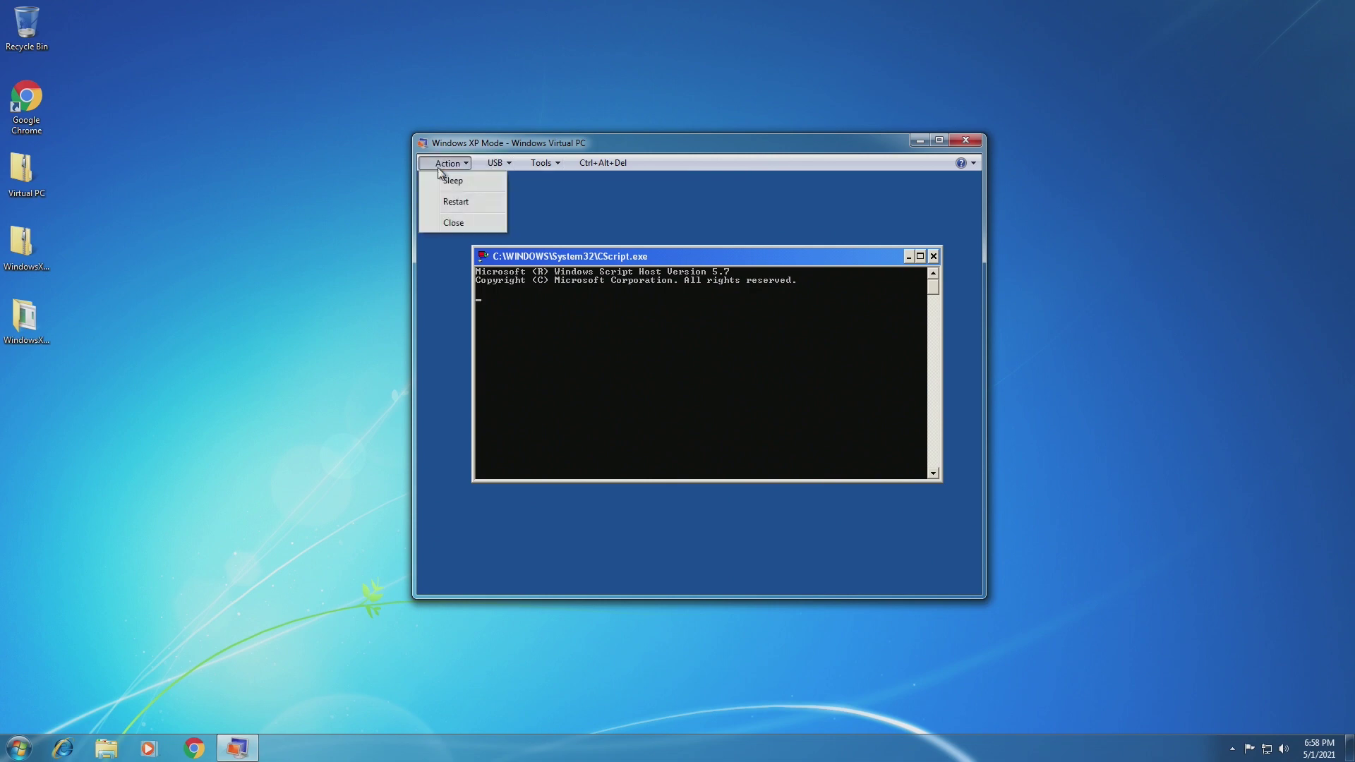
left_click(556, 163)
left_click(559, 182)
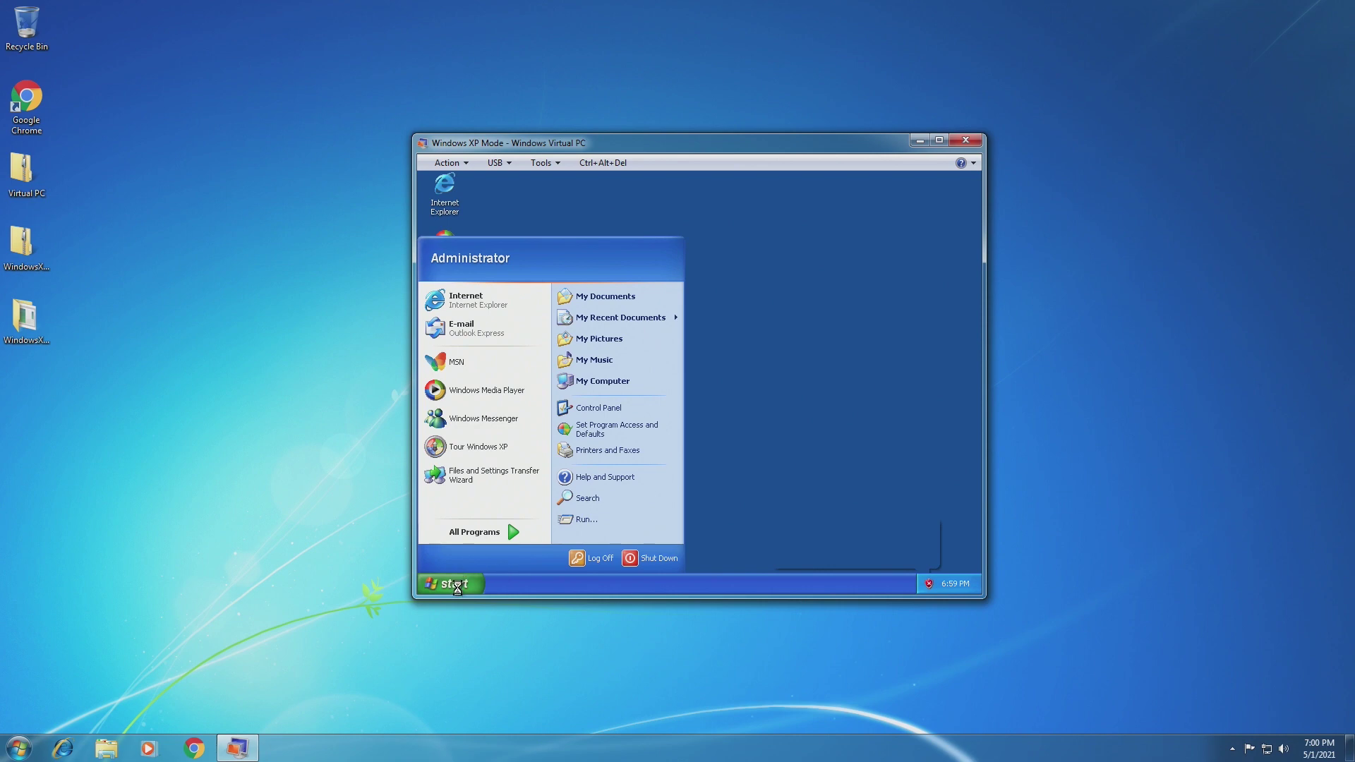
Dismiss the open Windows XP Start menu, then bring it back up from the Start button
left_click(463, 219)
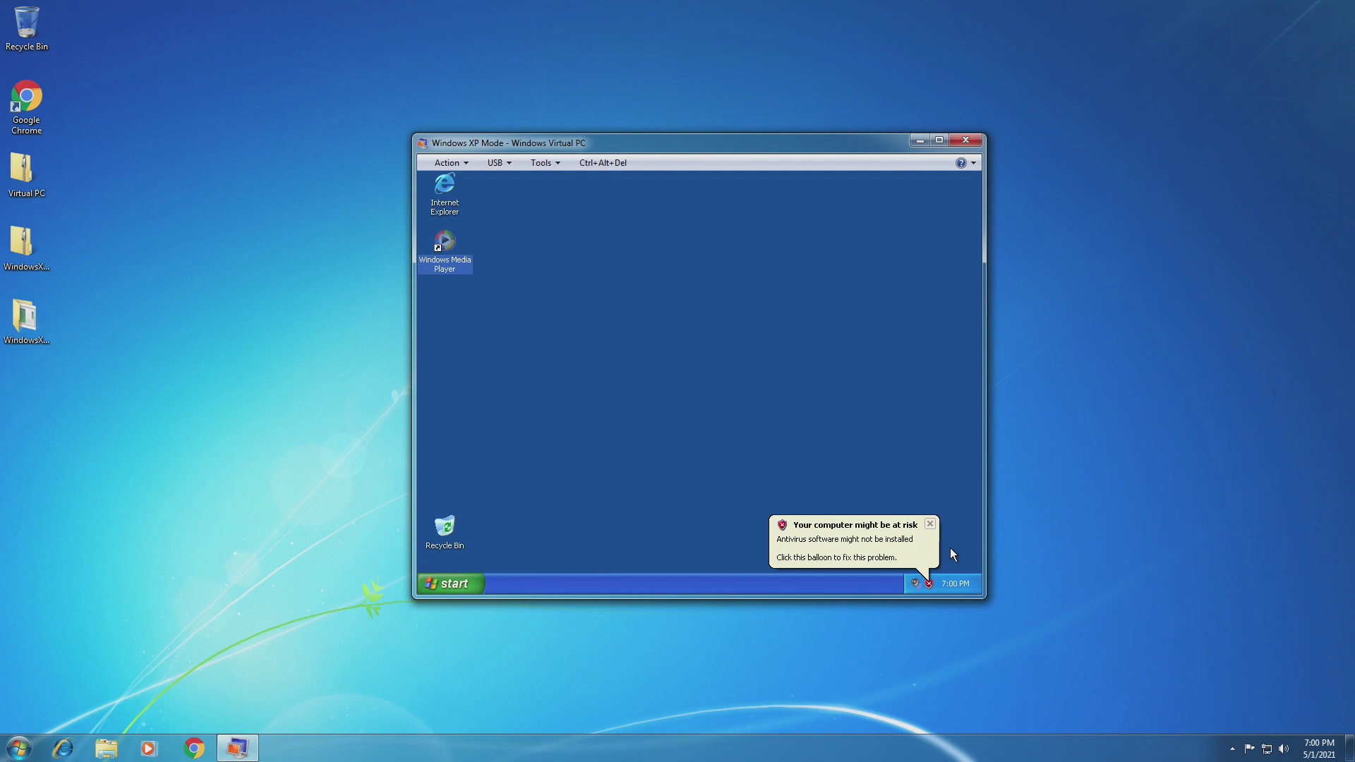
left_click(474, 585)
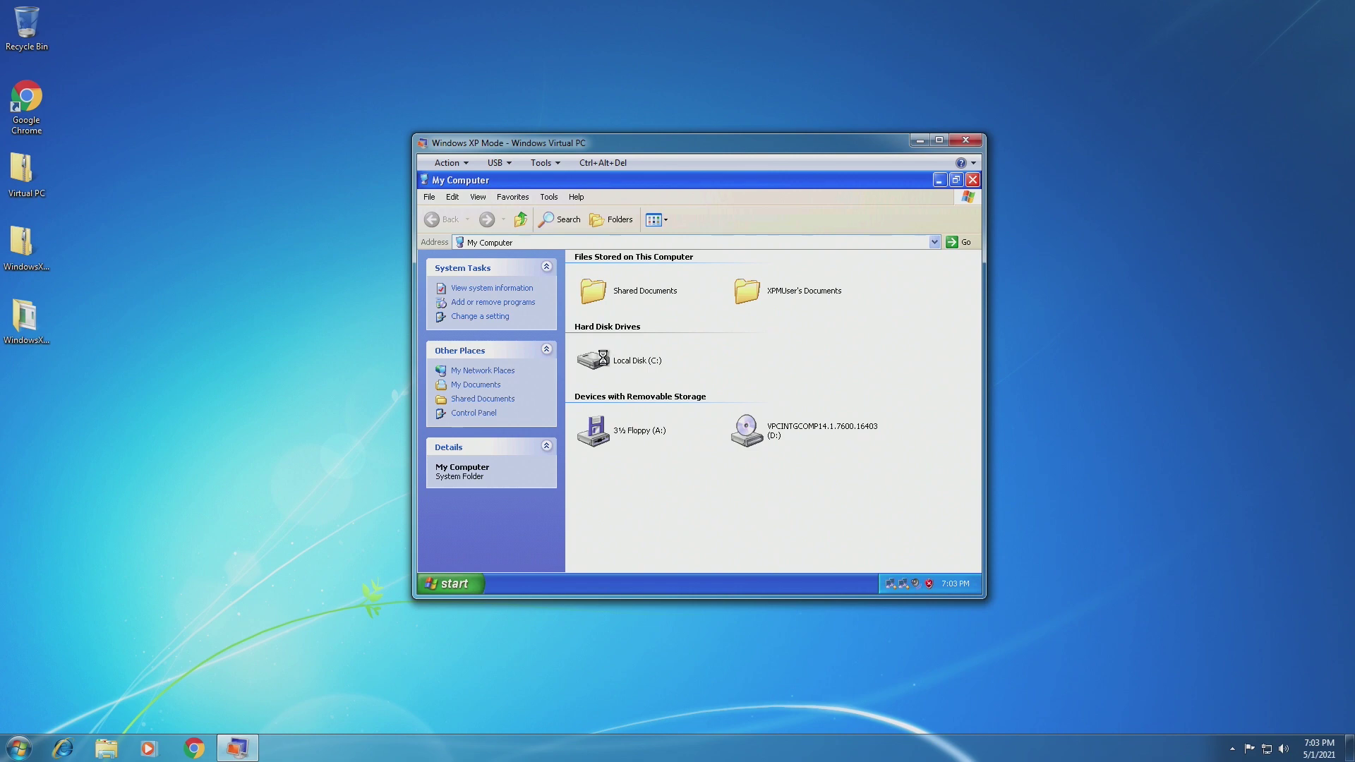
Switch the Windows XP Mode virtual machine to full screen with Ctrl+Alt+Enter
key("ctrl+alt+Return")
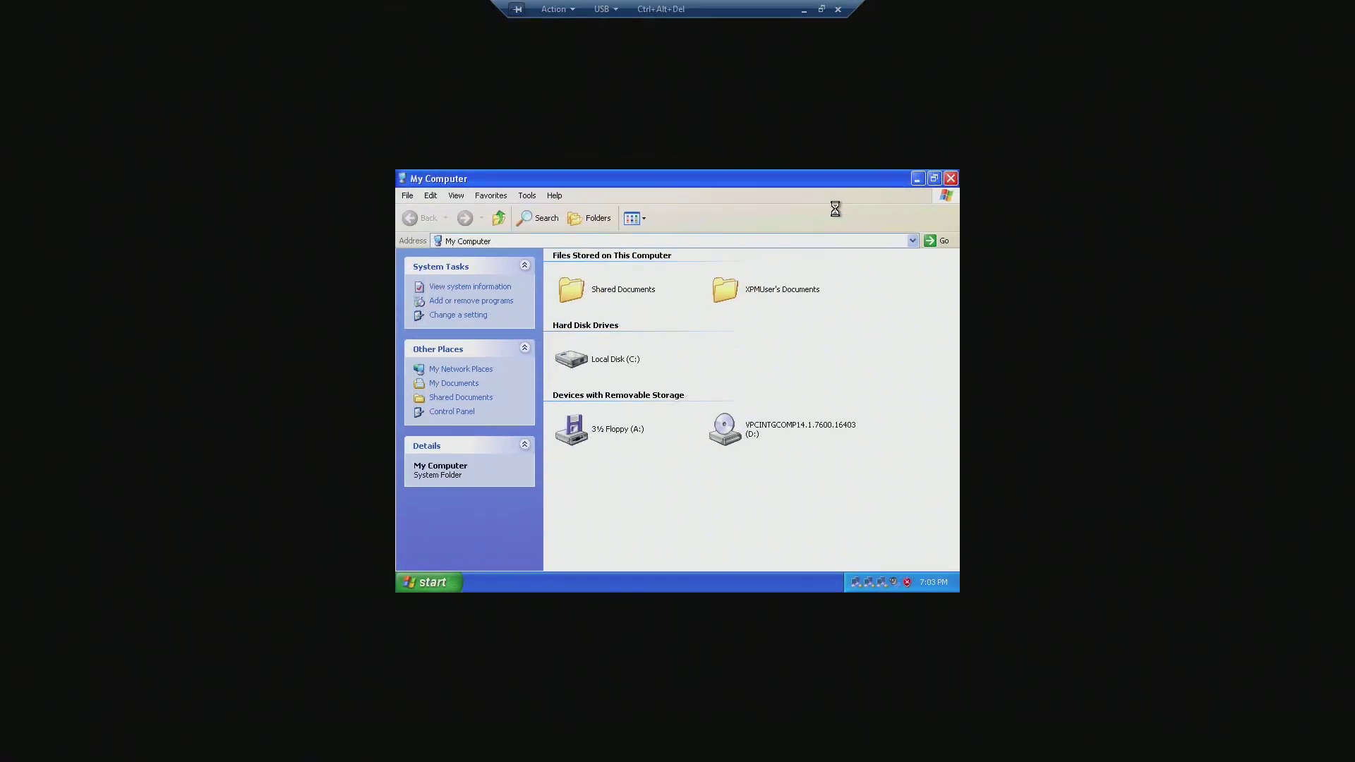